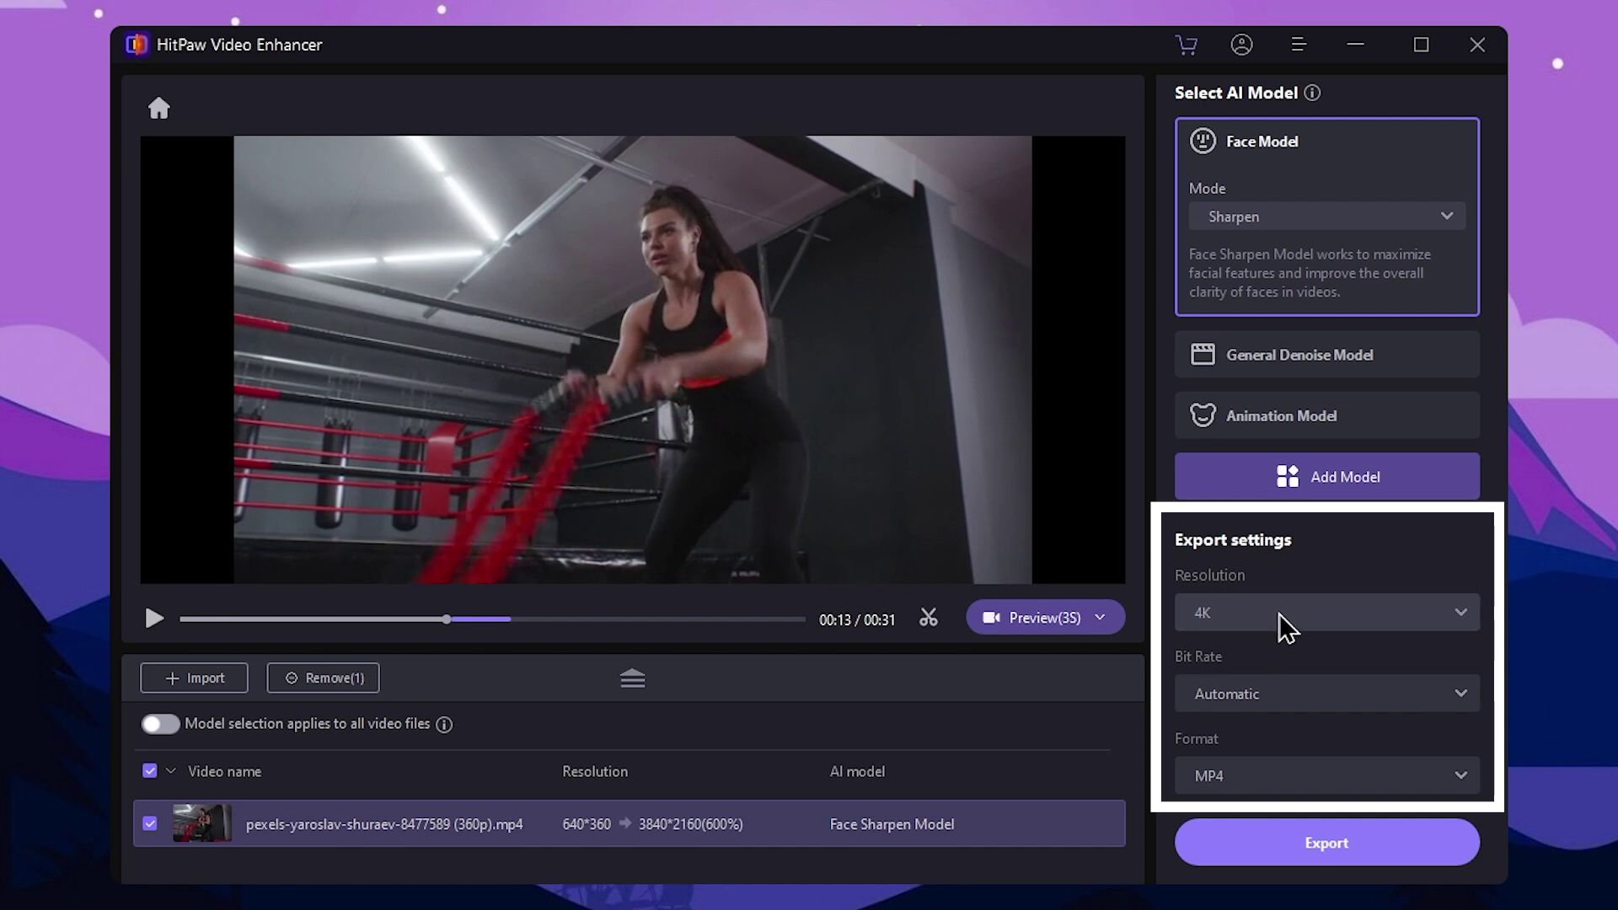
Set the export resolution to 4K and the output format to MP4 for the gym clip
{"action": "left_click", "coordinate": [1410, 613]}
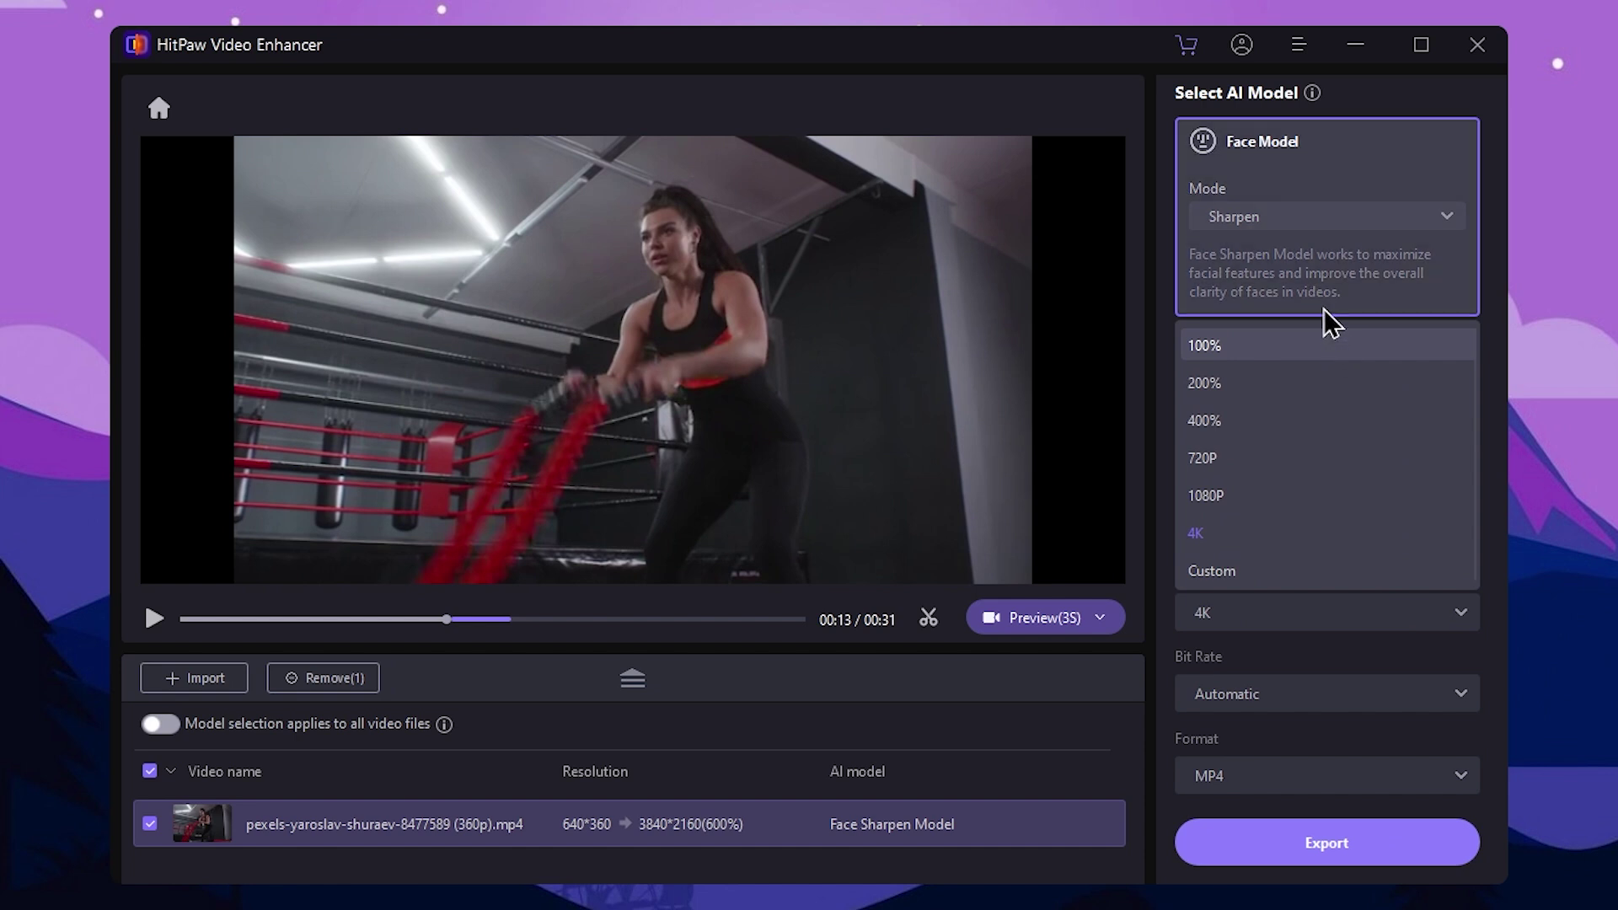
{"action": "left_click", "coordinate": [1253, 533]}
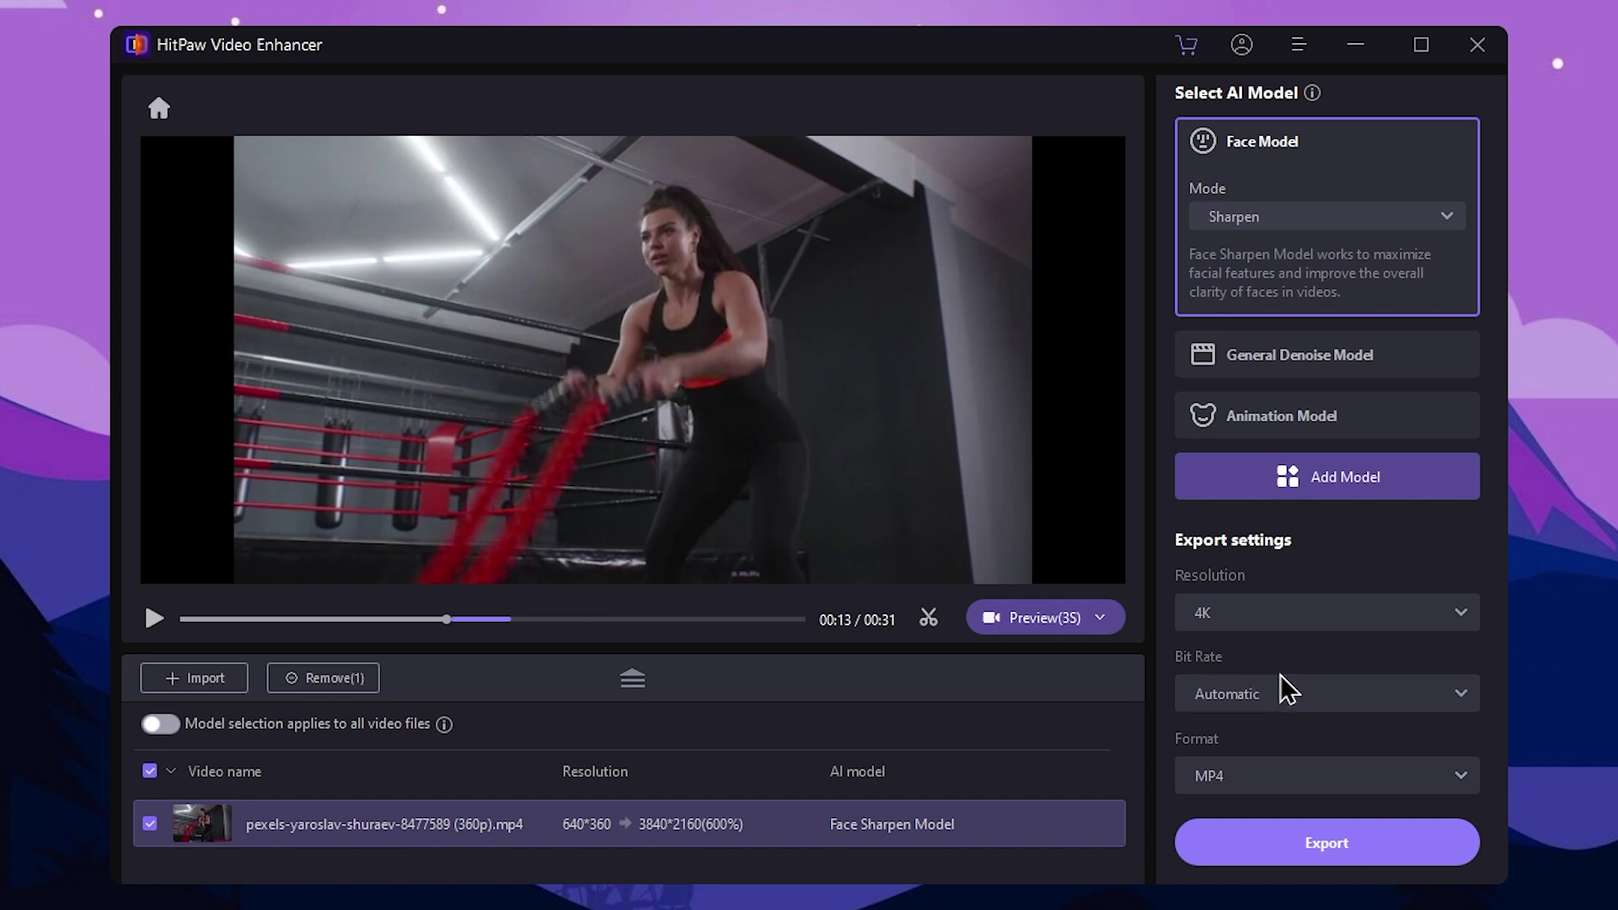
{"action": "left_click", "coordinate": [1247, 773]}
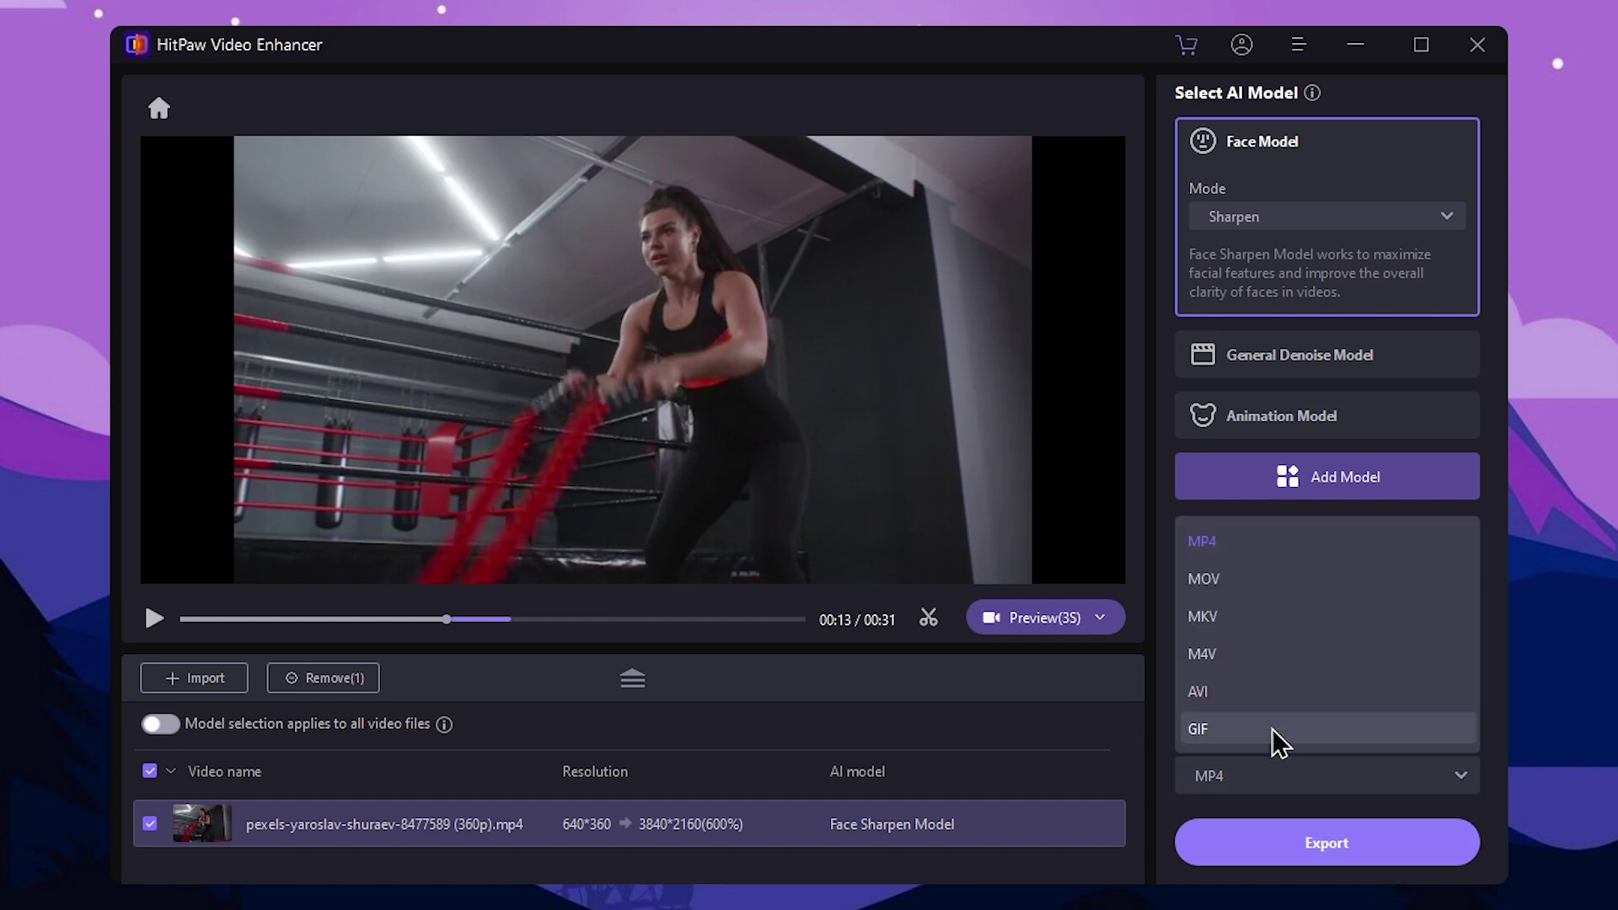
{"action": "left_click", "coordinate": [1233, 550]}
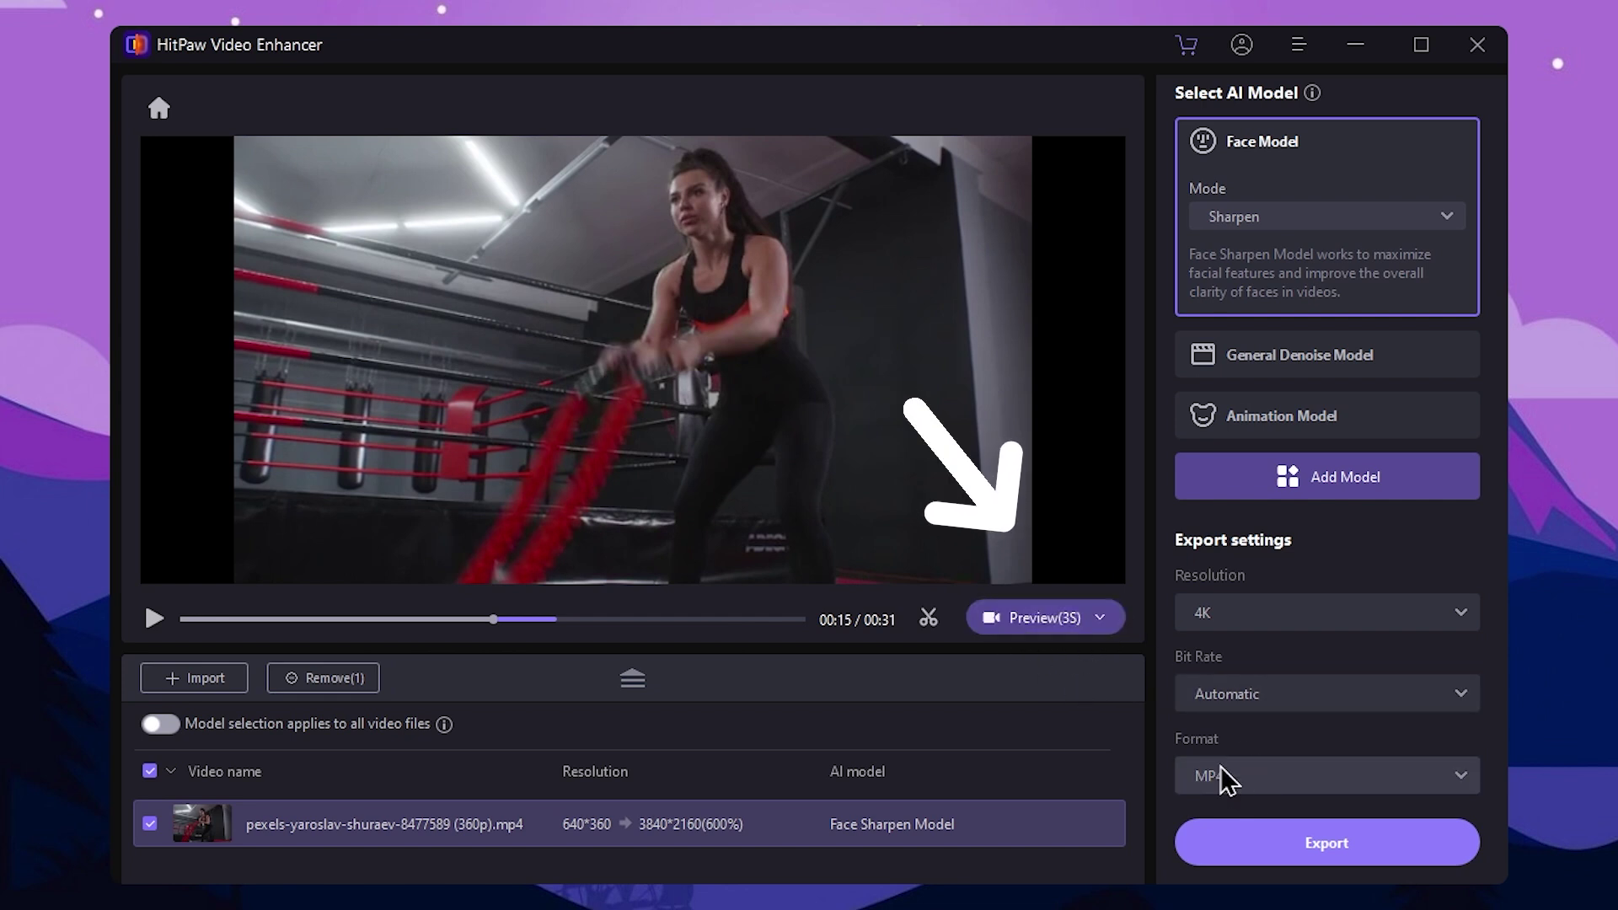
Set the preview length to 10S and generate a Face Sharpen preview of the gym clip
{"action": "left_click", "coordinate": [1101, 618]}
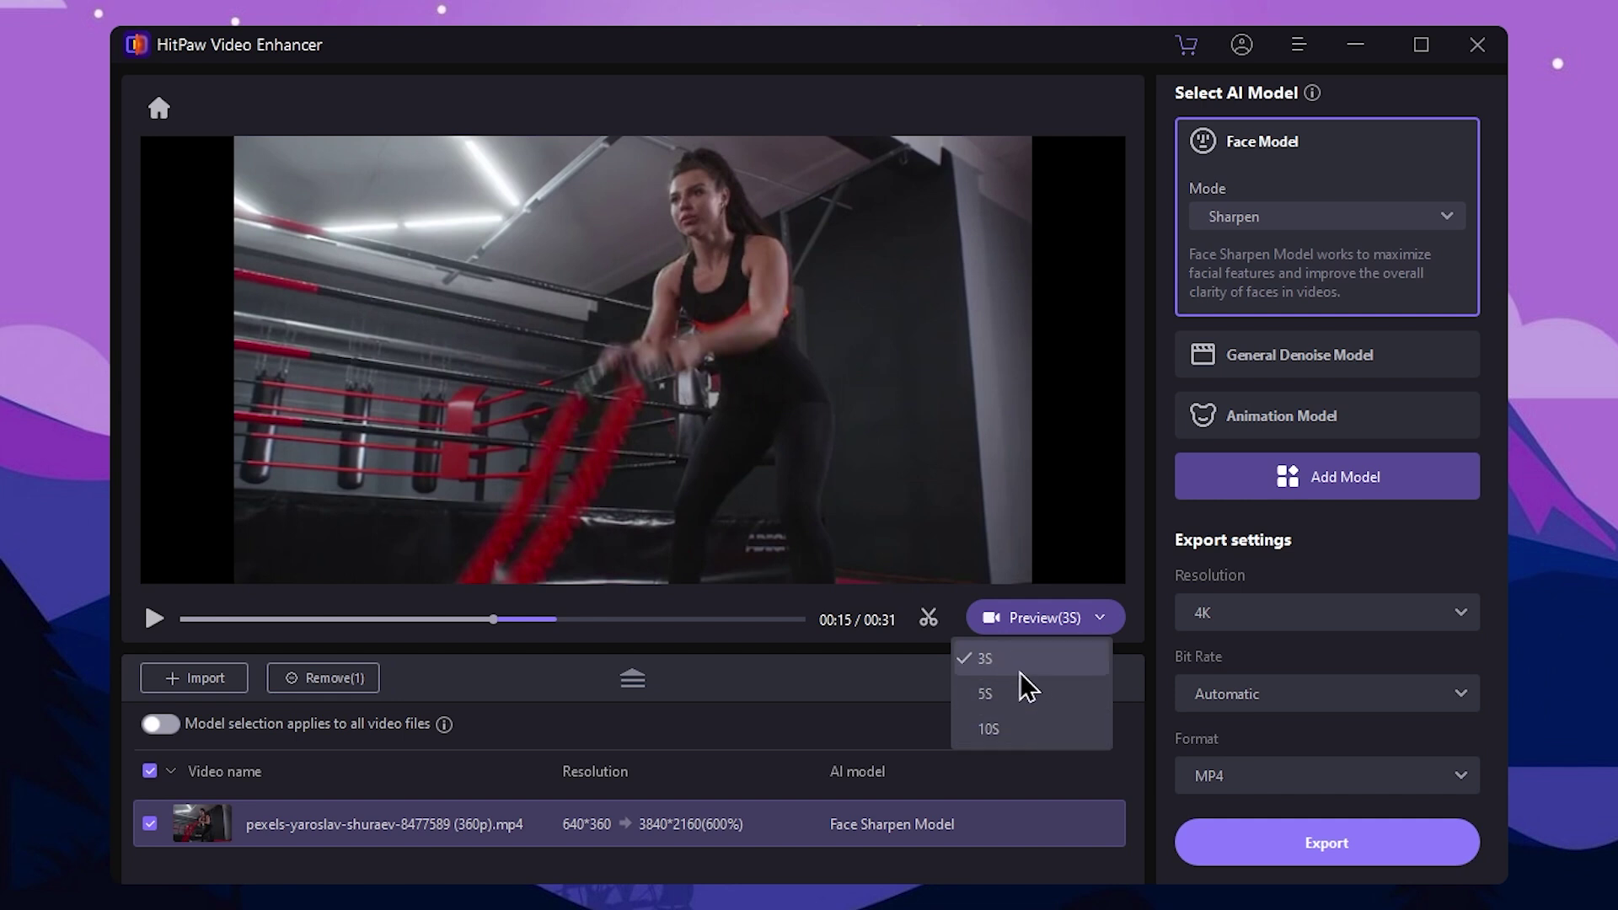
{"action": "left_click", "coordinate": [1005, 733]}
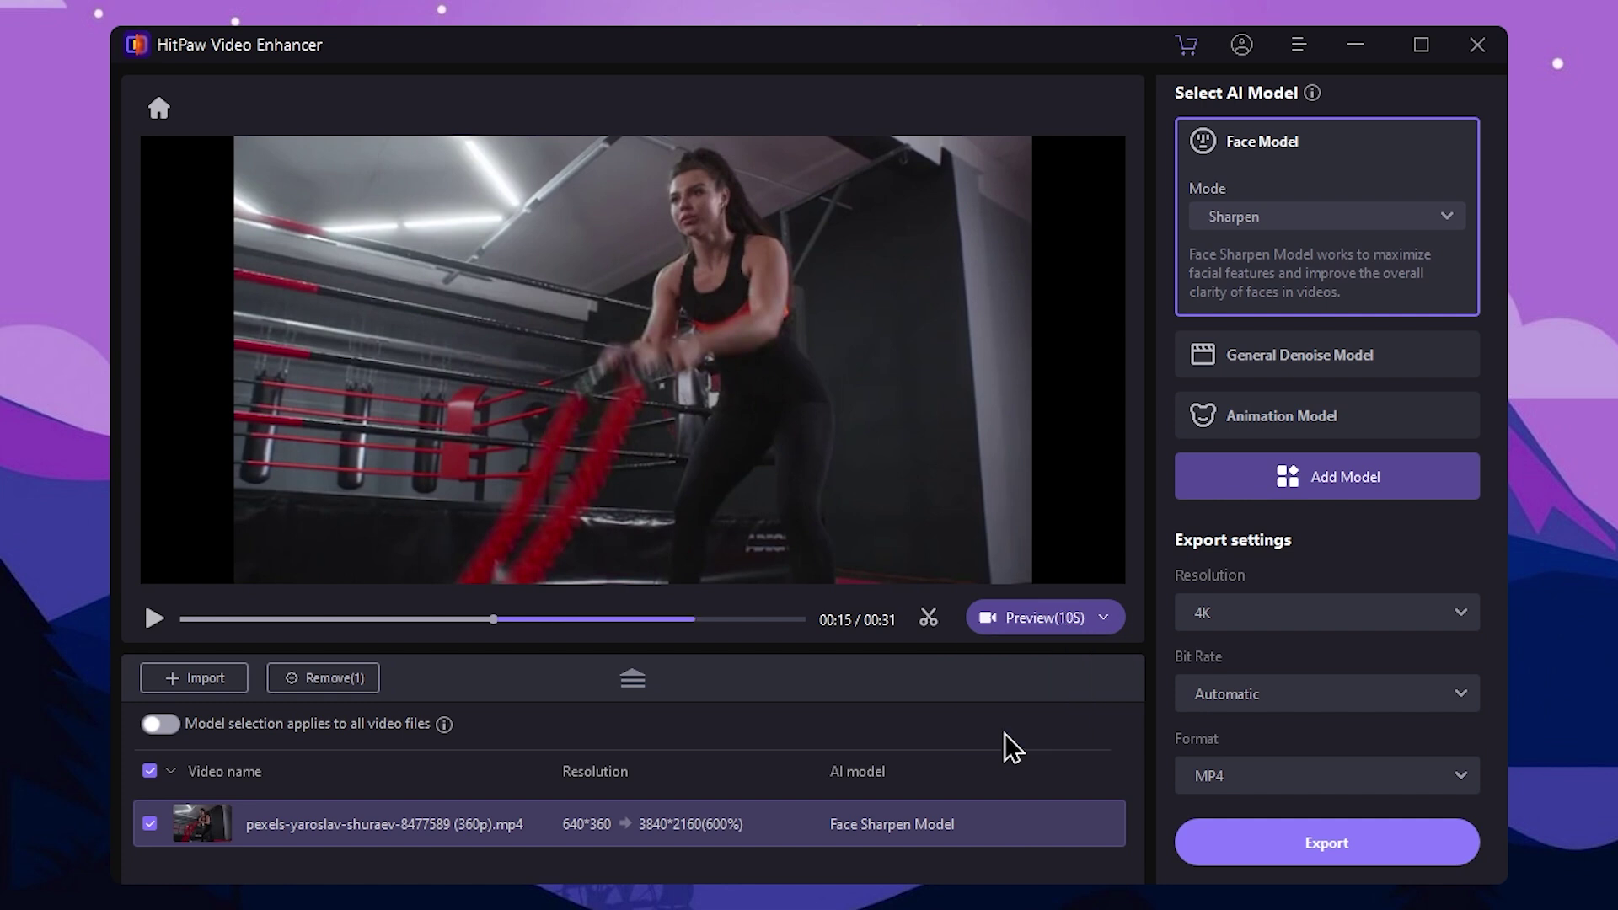
{"action": "left_click", "coordinate": [1039, 621]}
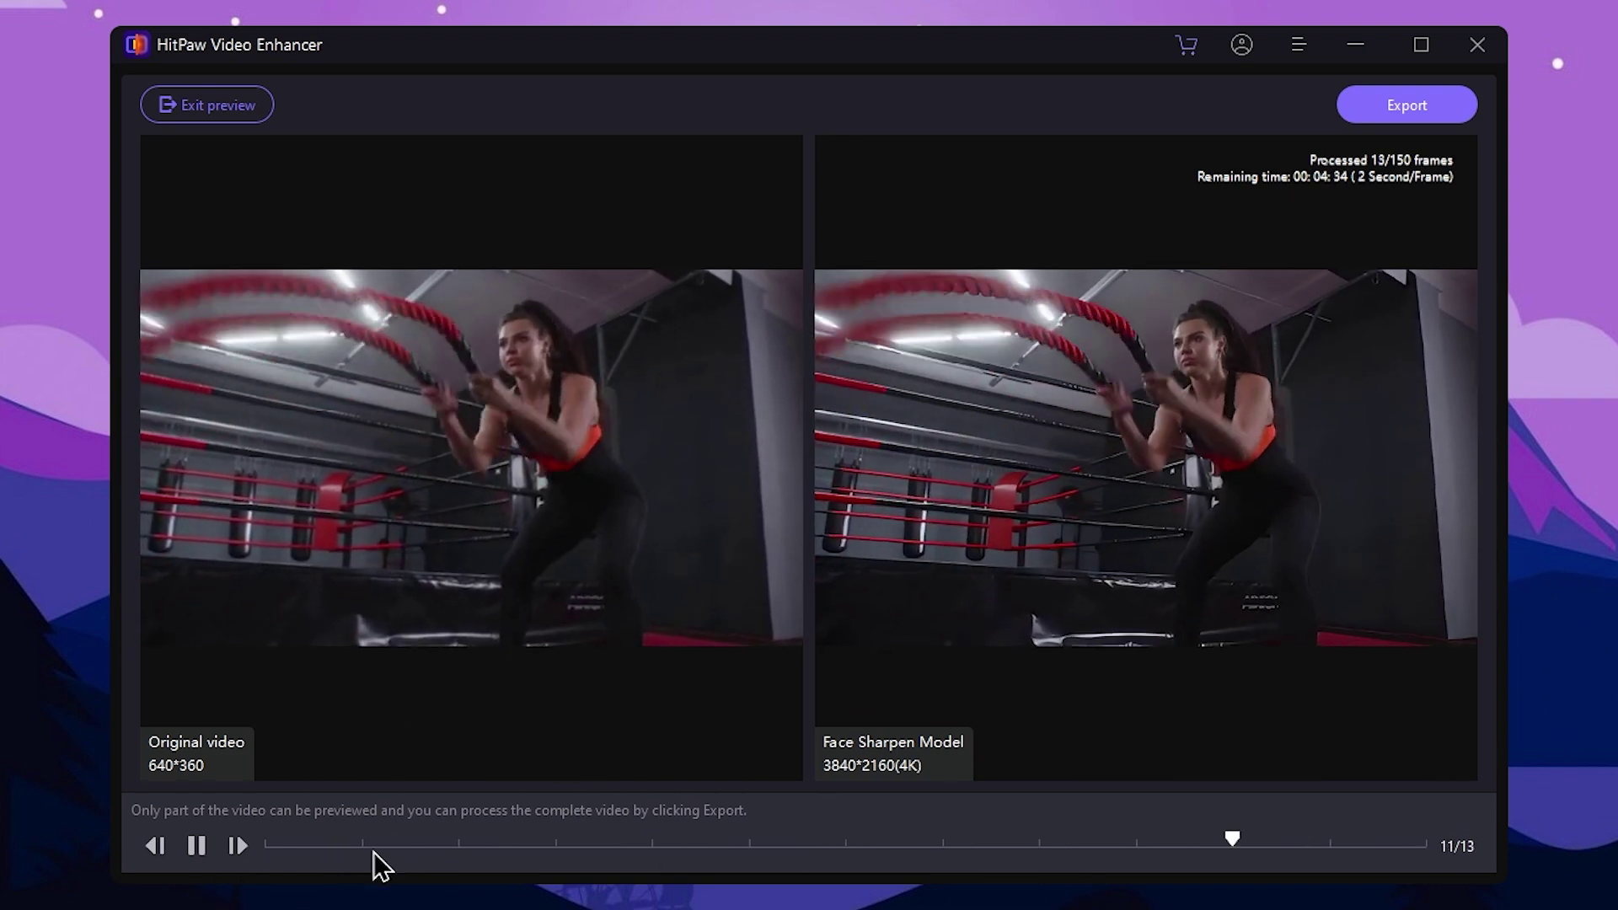
Compare the original and sharpened video zoomed in on the woman's face, and export the enhanced video
{"action": "left_click", "coordinate": [199, 848]}
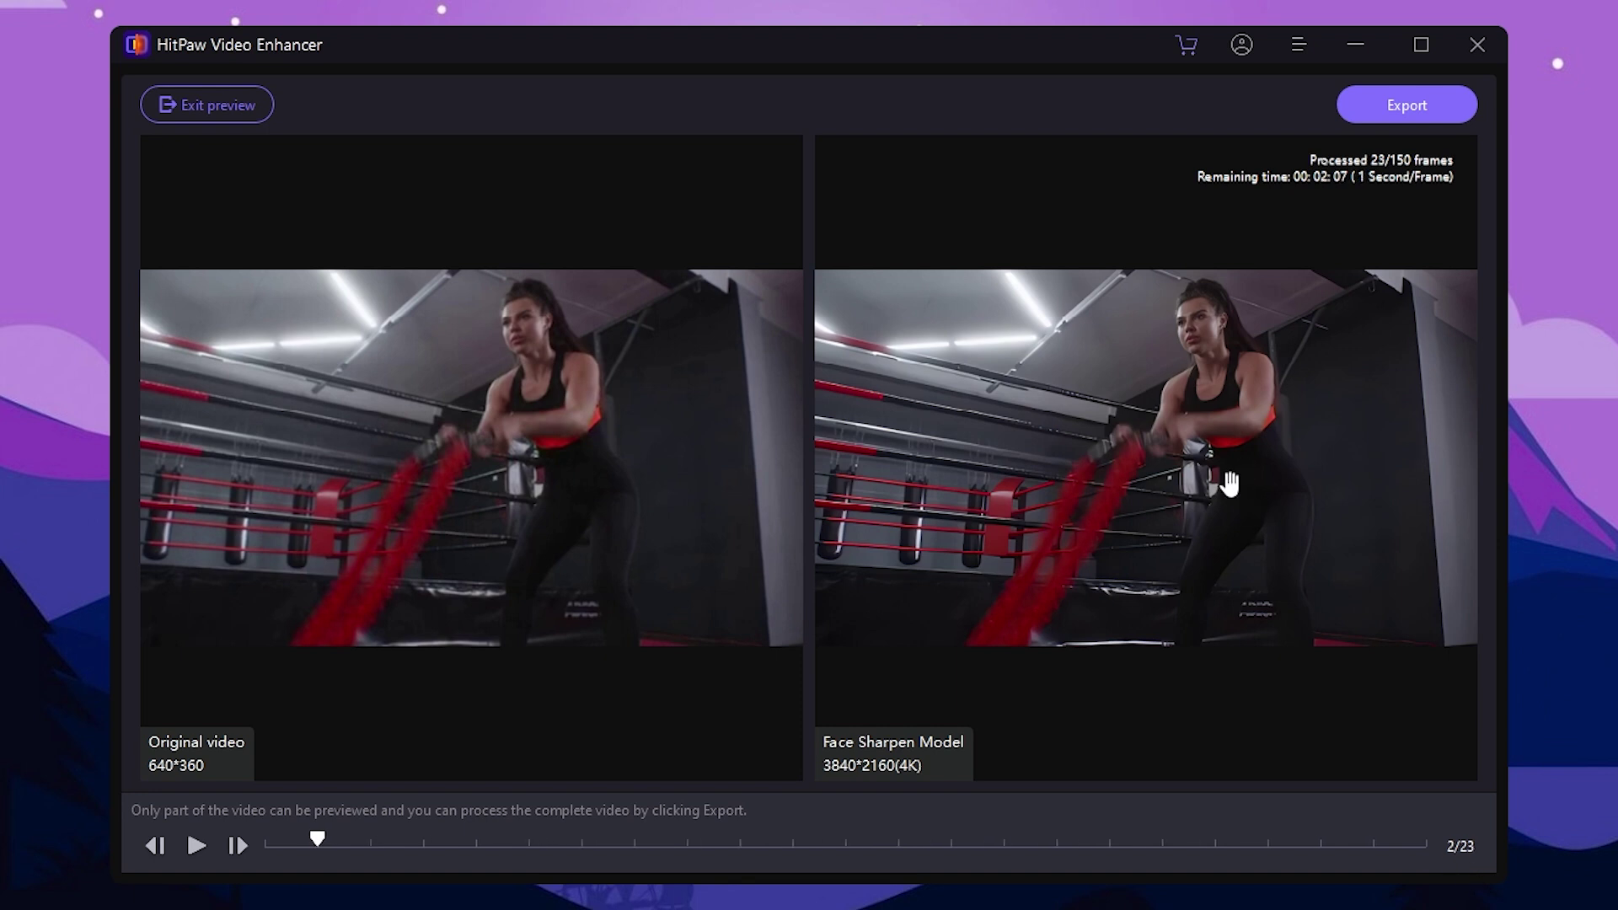
{"action": "left_click", "coordinate": [492, 470]}
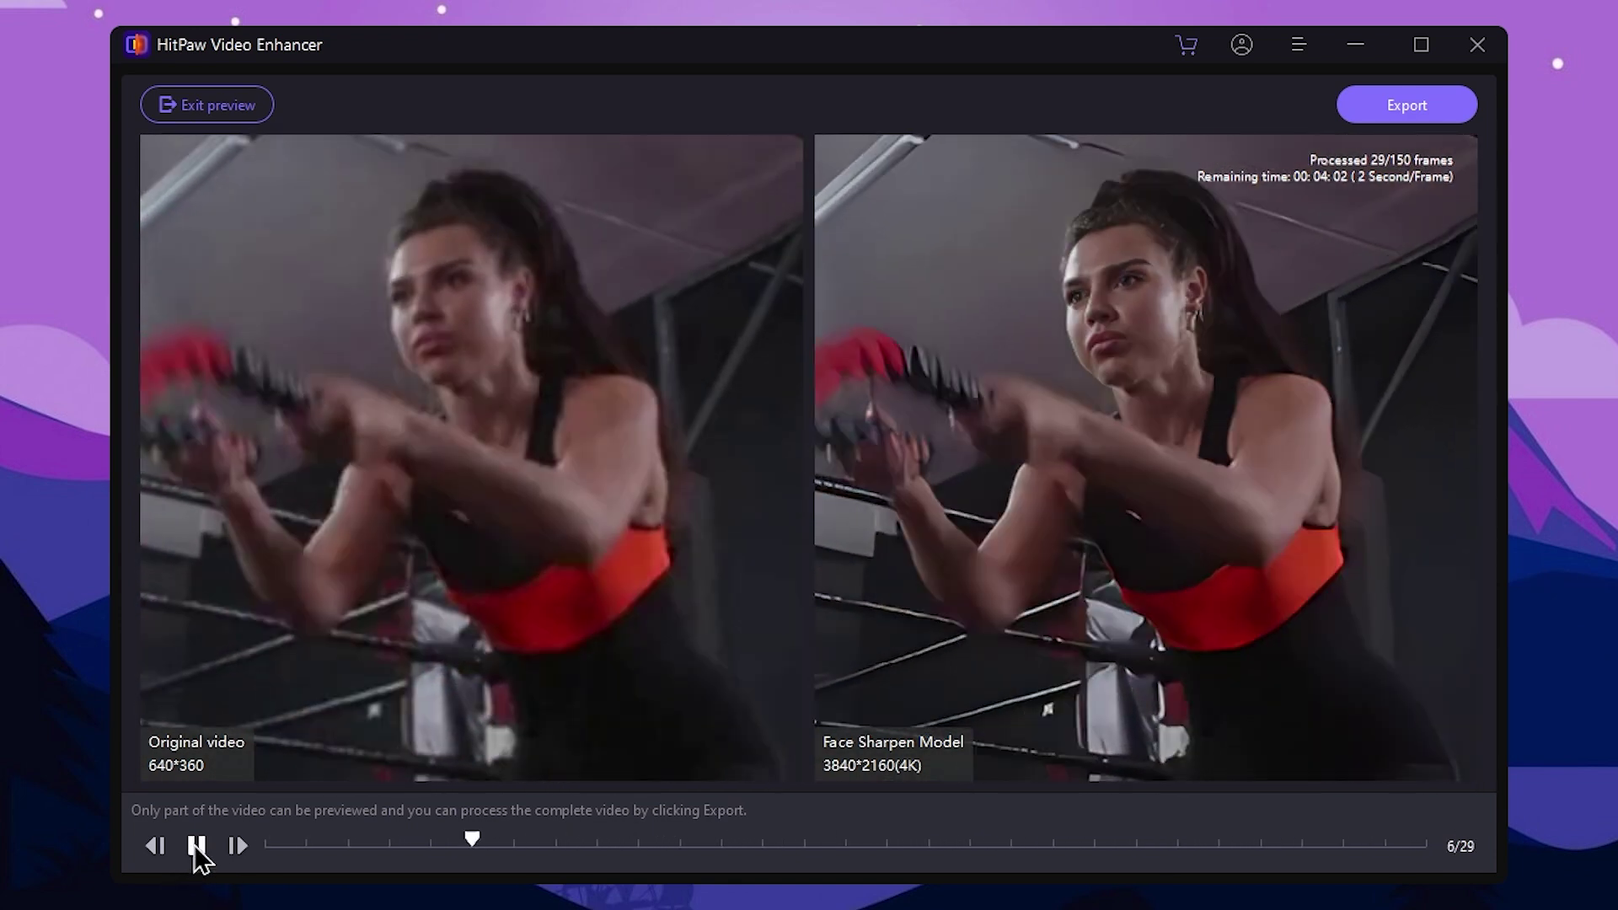
{"action": "left_click", "coordinate": [195, 845]}
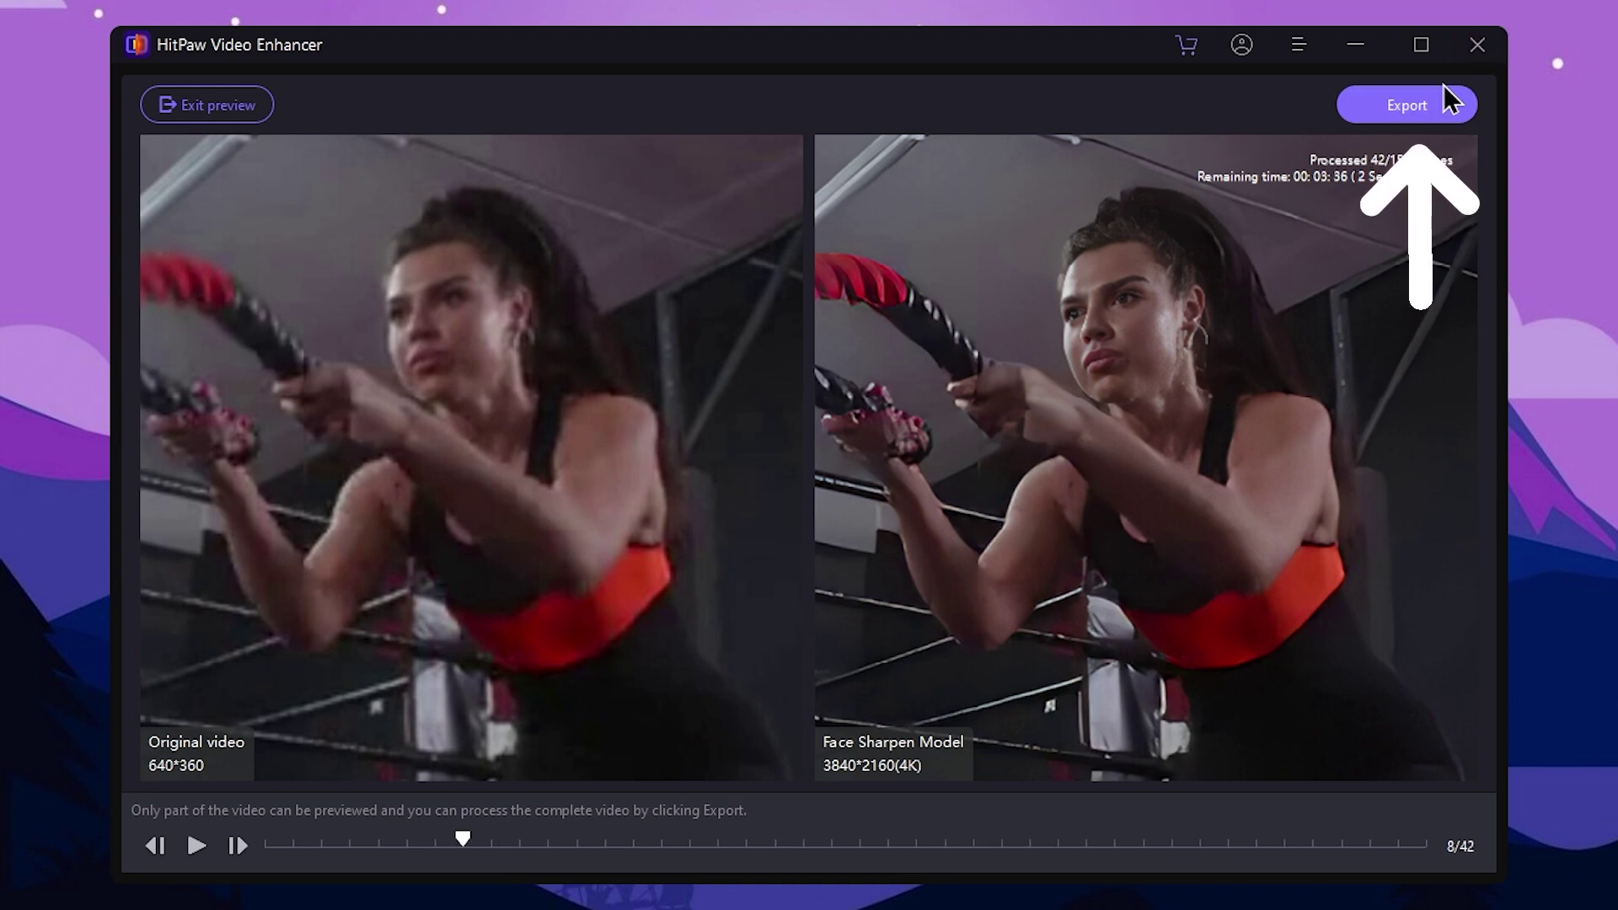
{"action": "left_click", "coordinate": [1412, 105]}
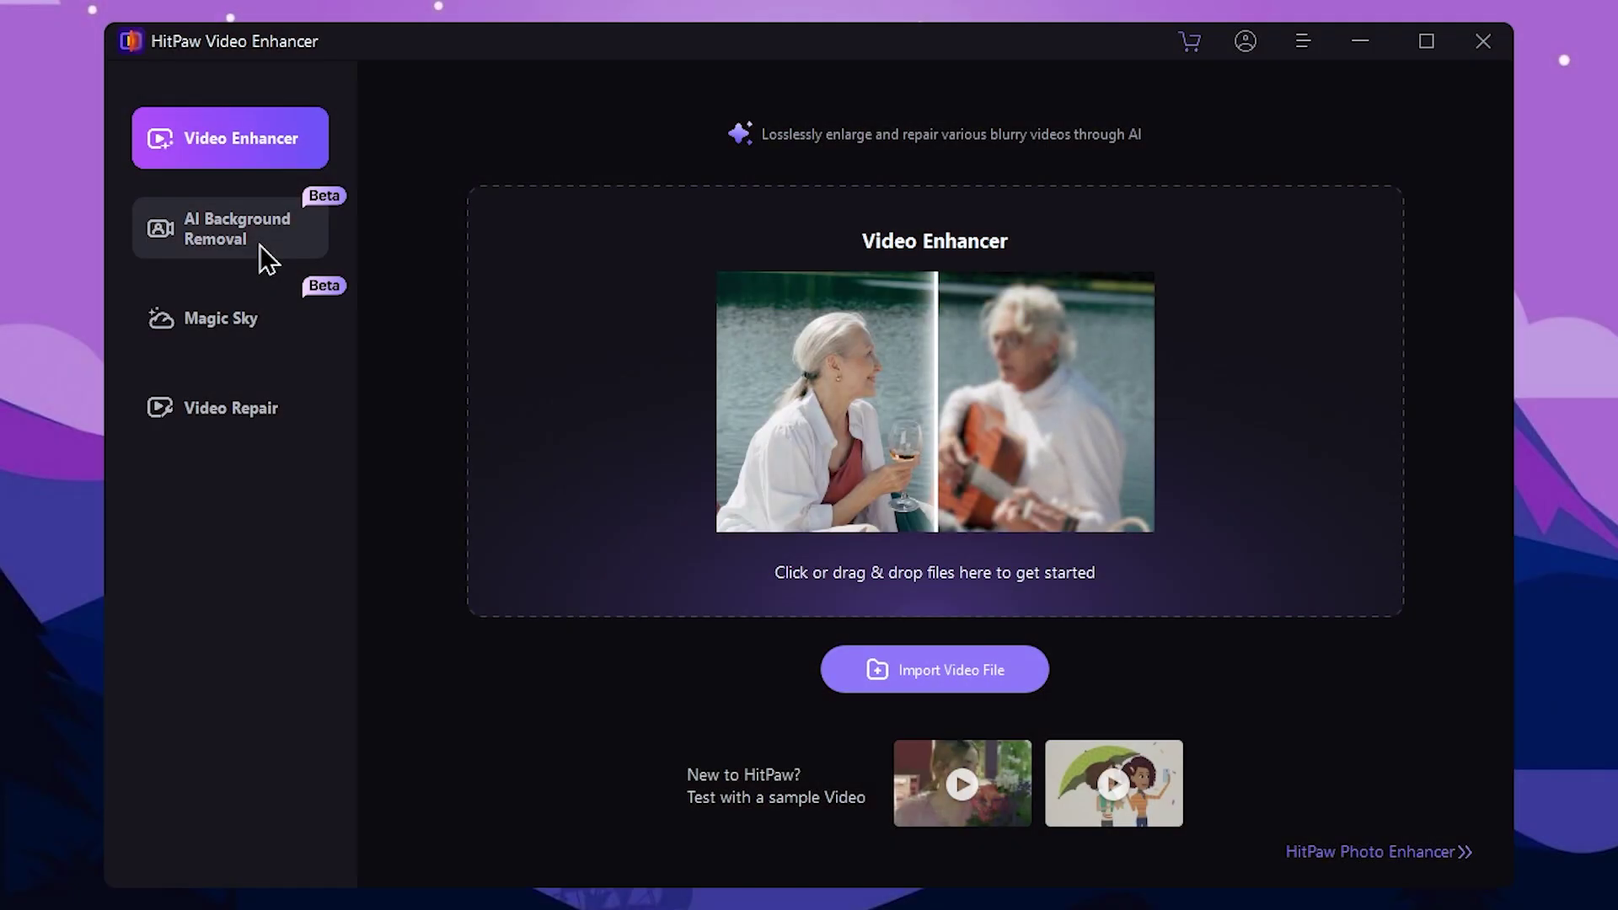
Open AI Background Removal and import the pexels-pavel boxer video from the Sample folder
{"action": "left_click", "coordinate": [271, 233]}
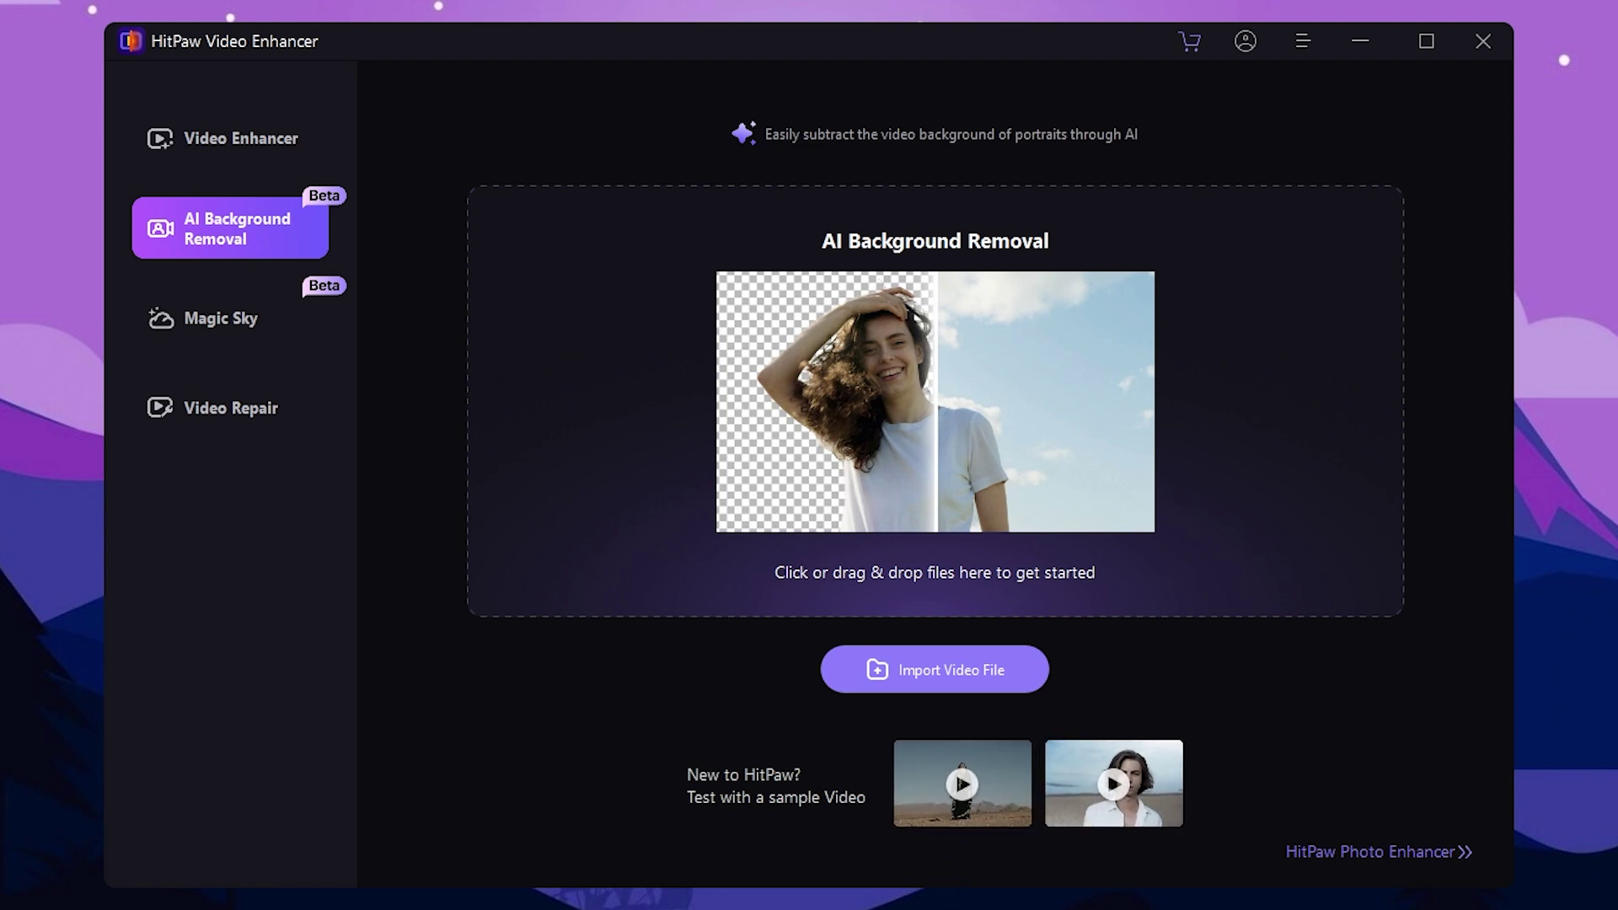
{"action": "key", "text": "alt+Tab"}
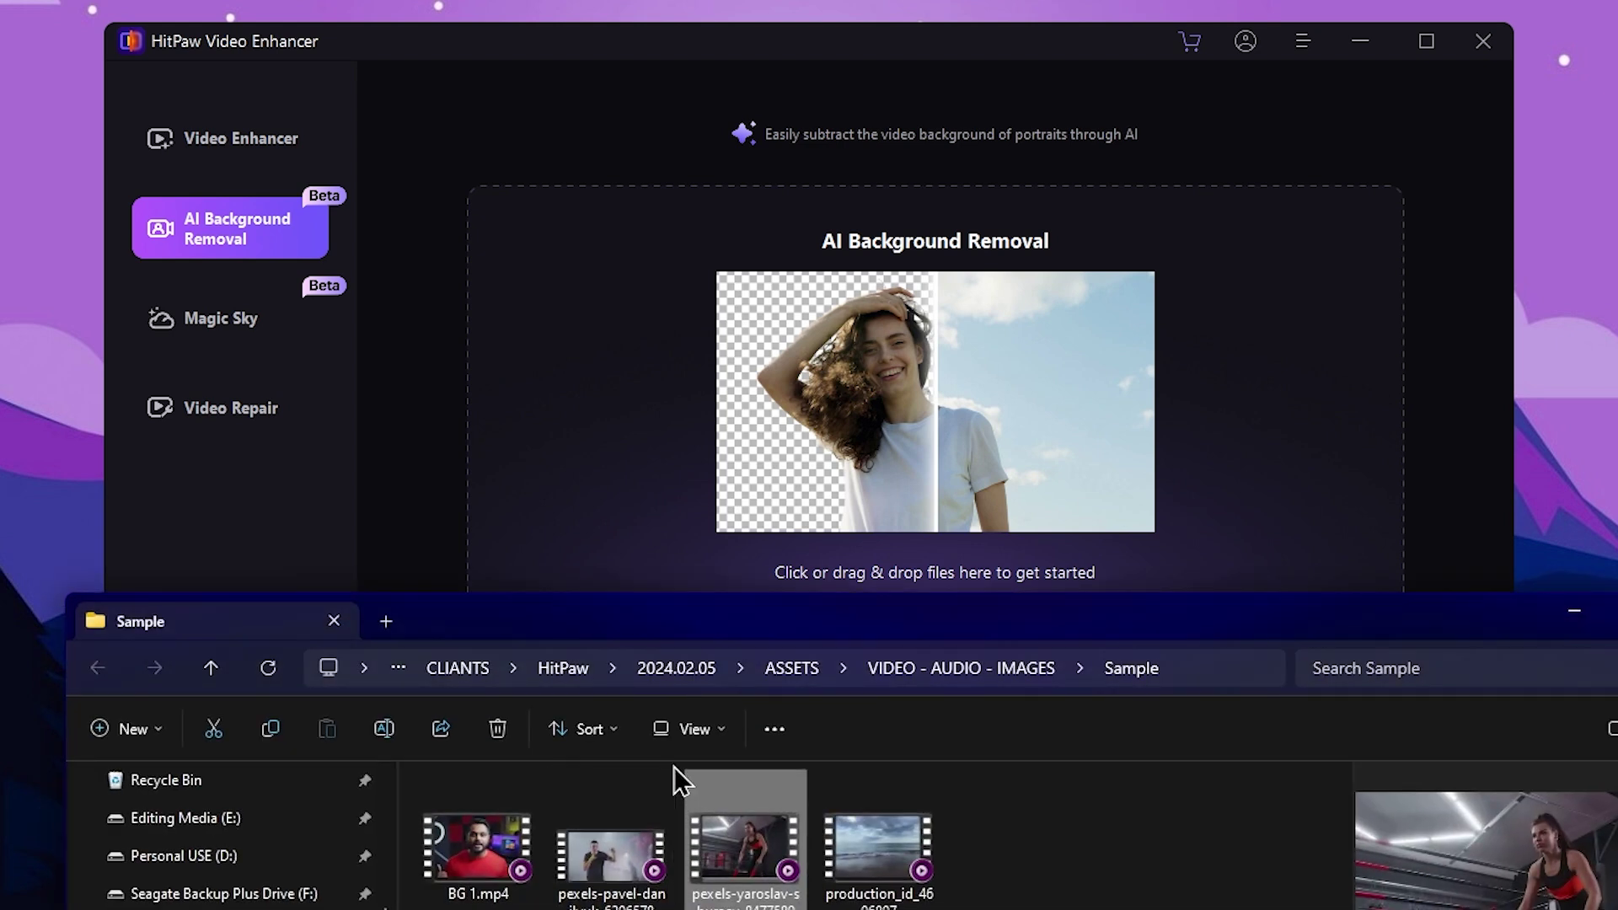
{"action": "left_click", "coordinate": [611, 851]}
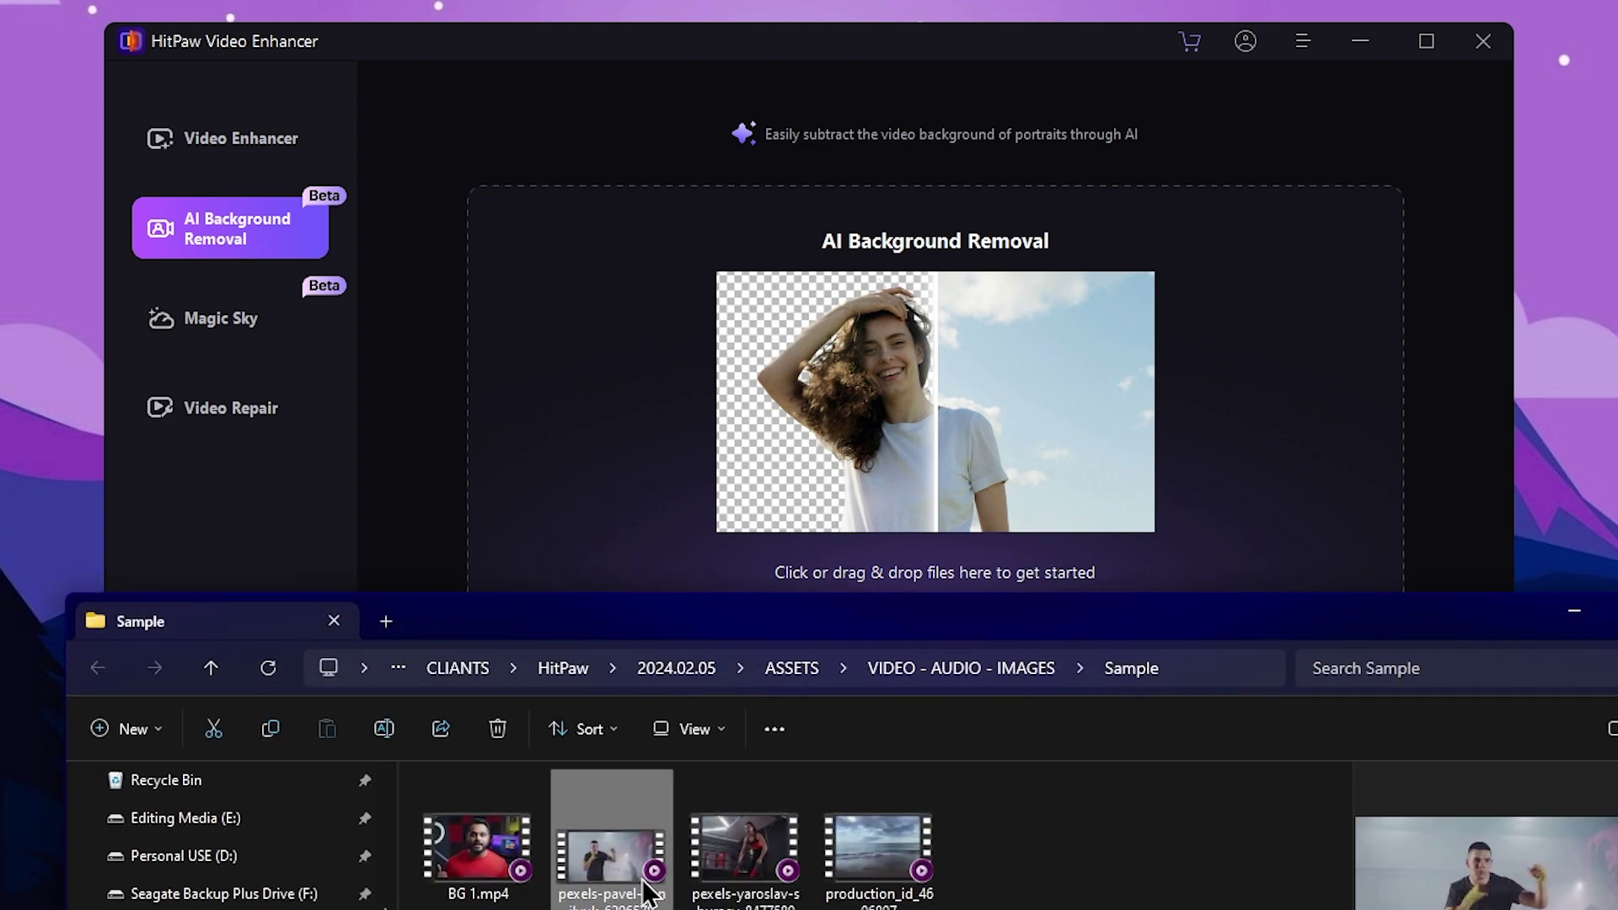
{"action": "left_click_drag", "start_coordinate": [611, 852], "coordinate": [936, 459]}
{"action": "left_click", "coordinate": [1575, 612]}
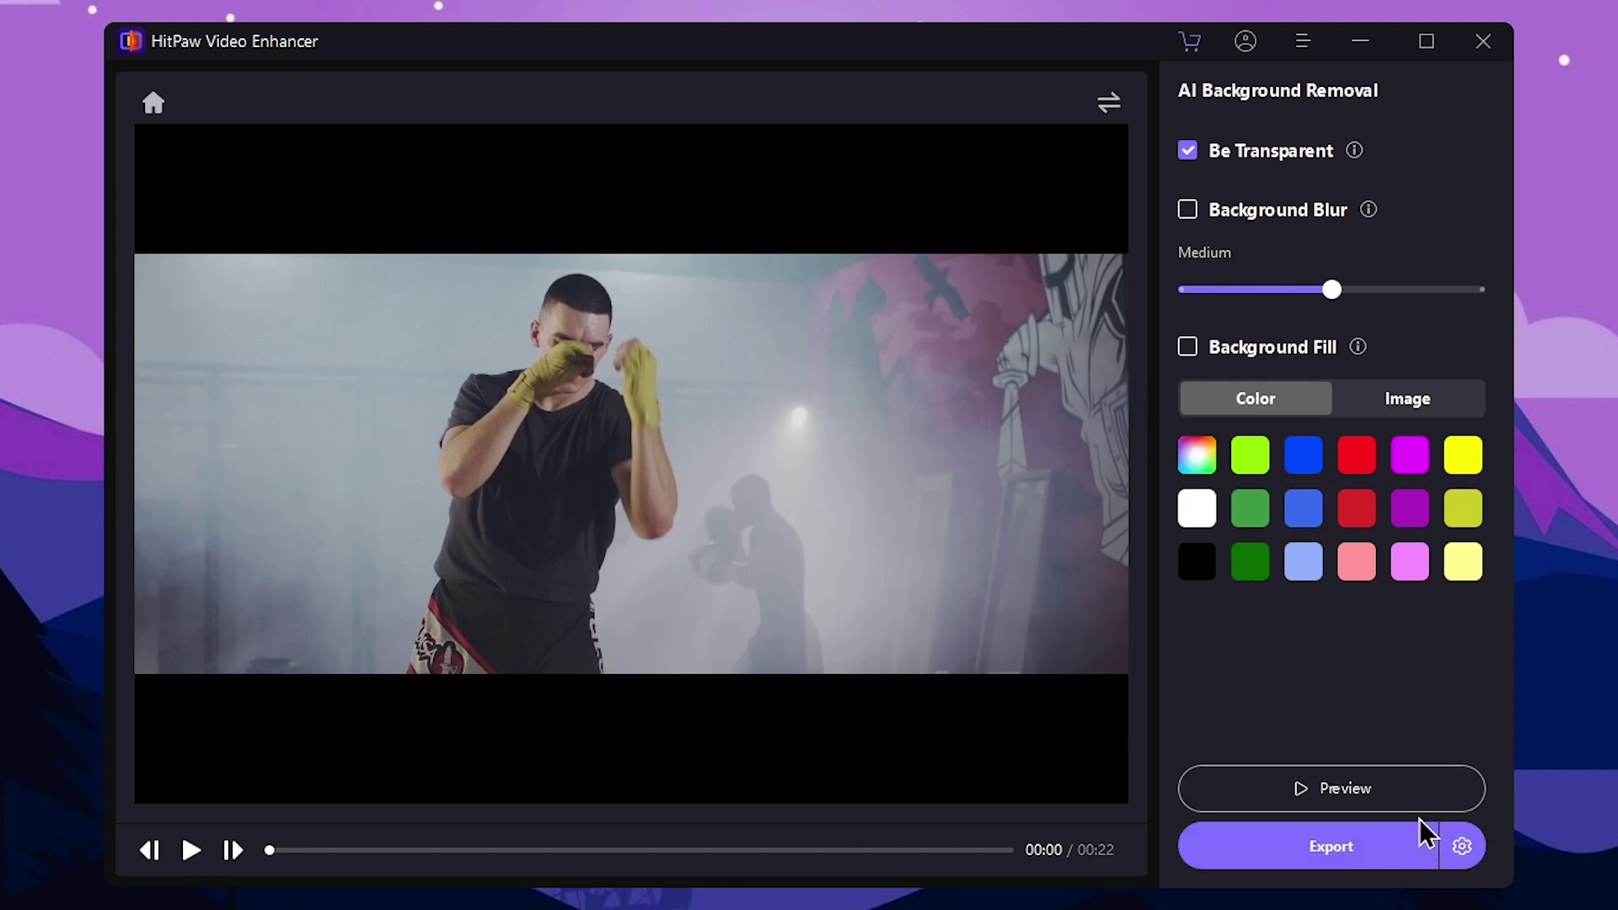
Generate a preview of the boxer clip with a transparent background and play it
{"action": "left_click", "coordinate": [1384, 790]}
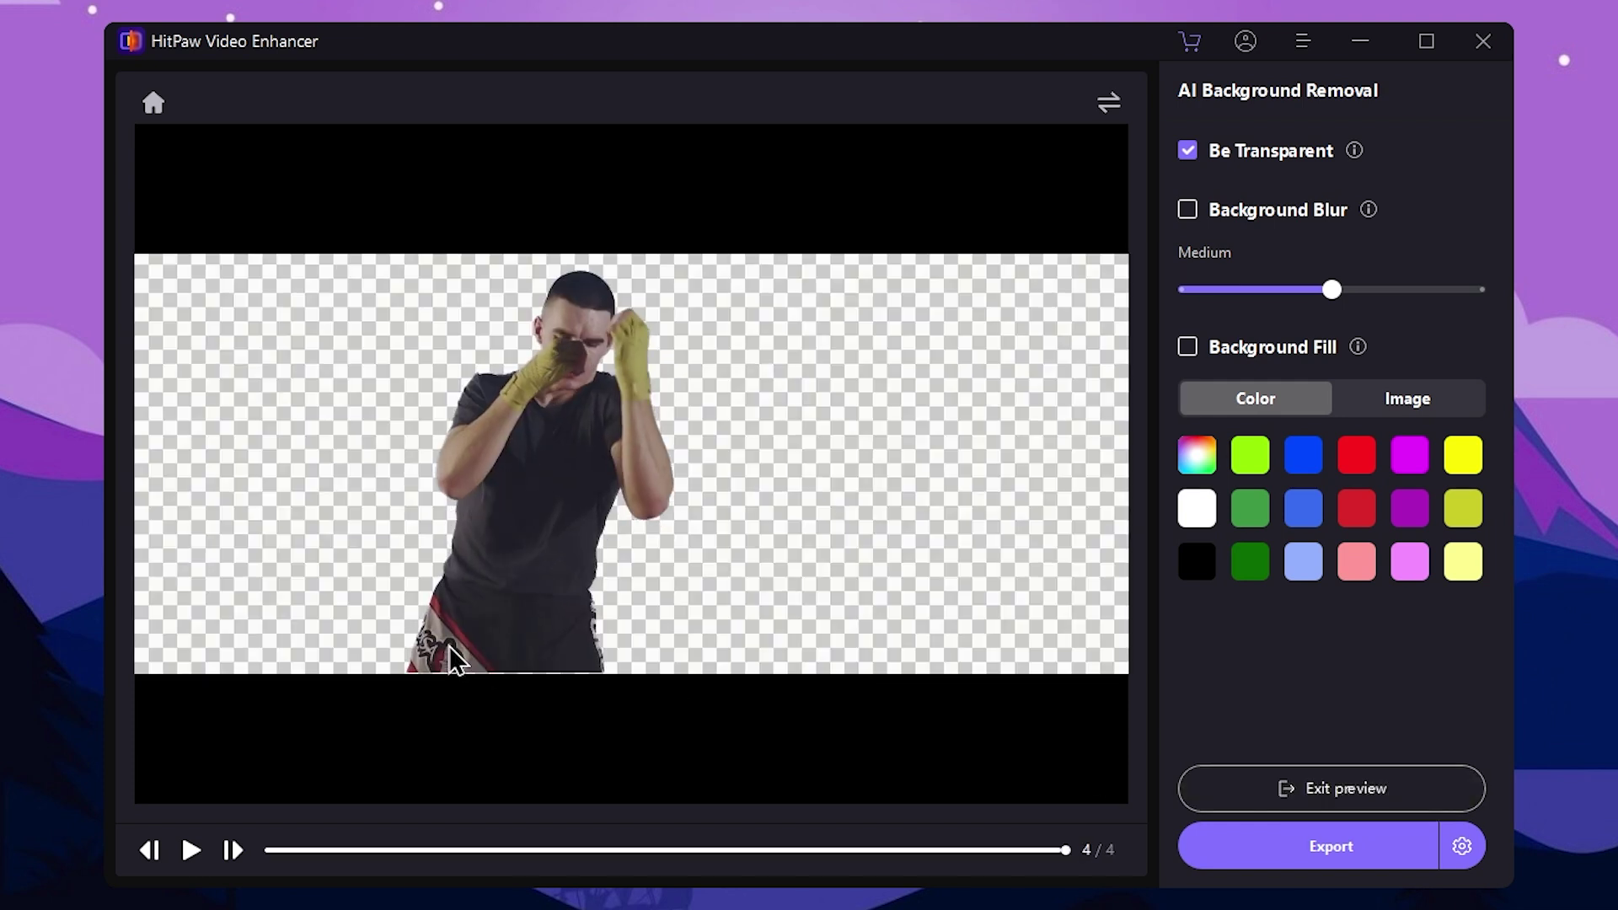
{"action": "left_click", "coordinate": [191, 849]}
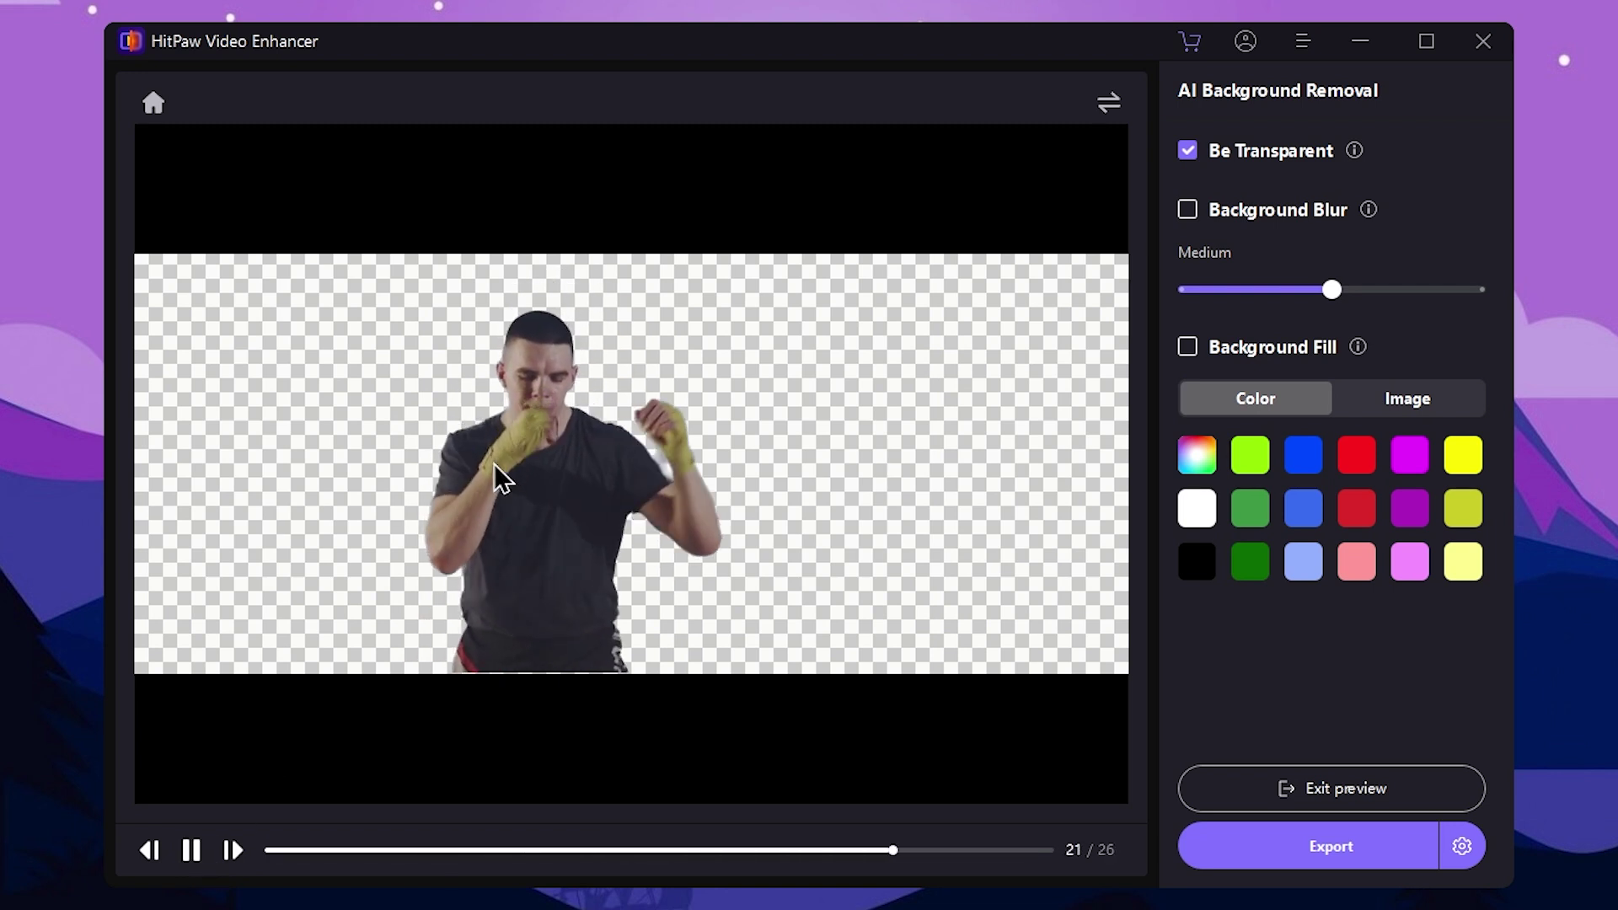
Try Background Blur on the boxer clip at High strength and at Medium
{"action": "left_click", "coordinate": [1188, 211]}
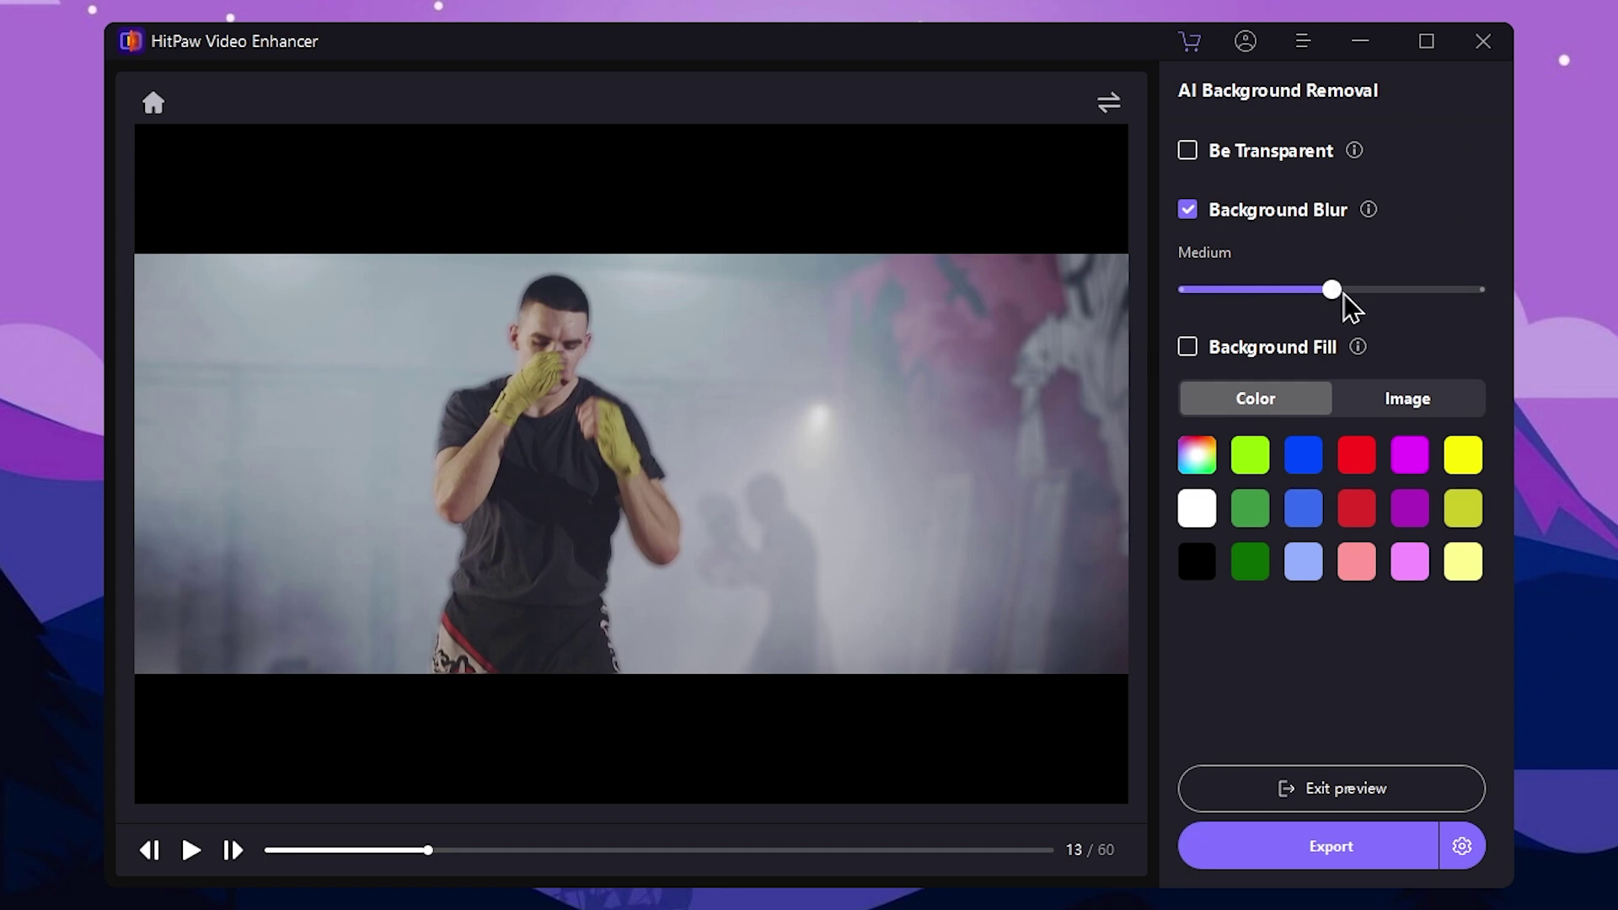
{"action": "left_click_drag", "start_coordinate": [1339, 293], "coordinate": [1495, 300]}
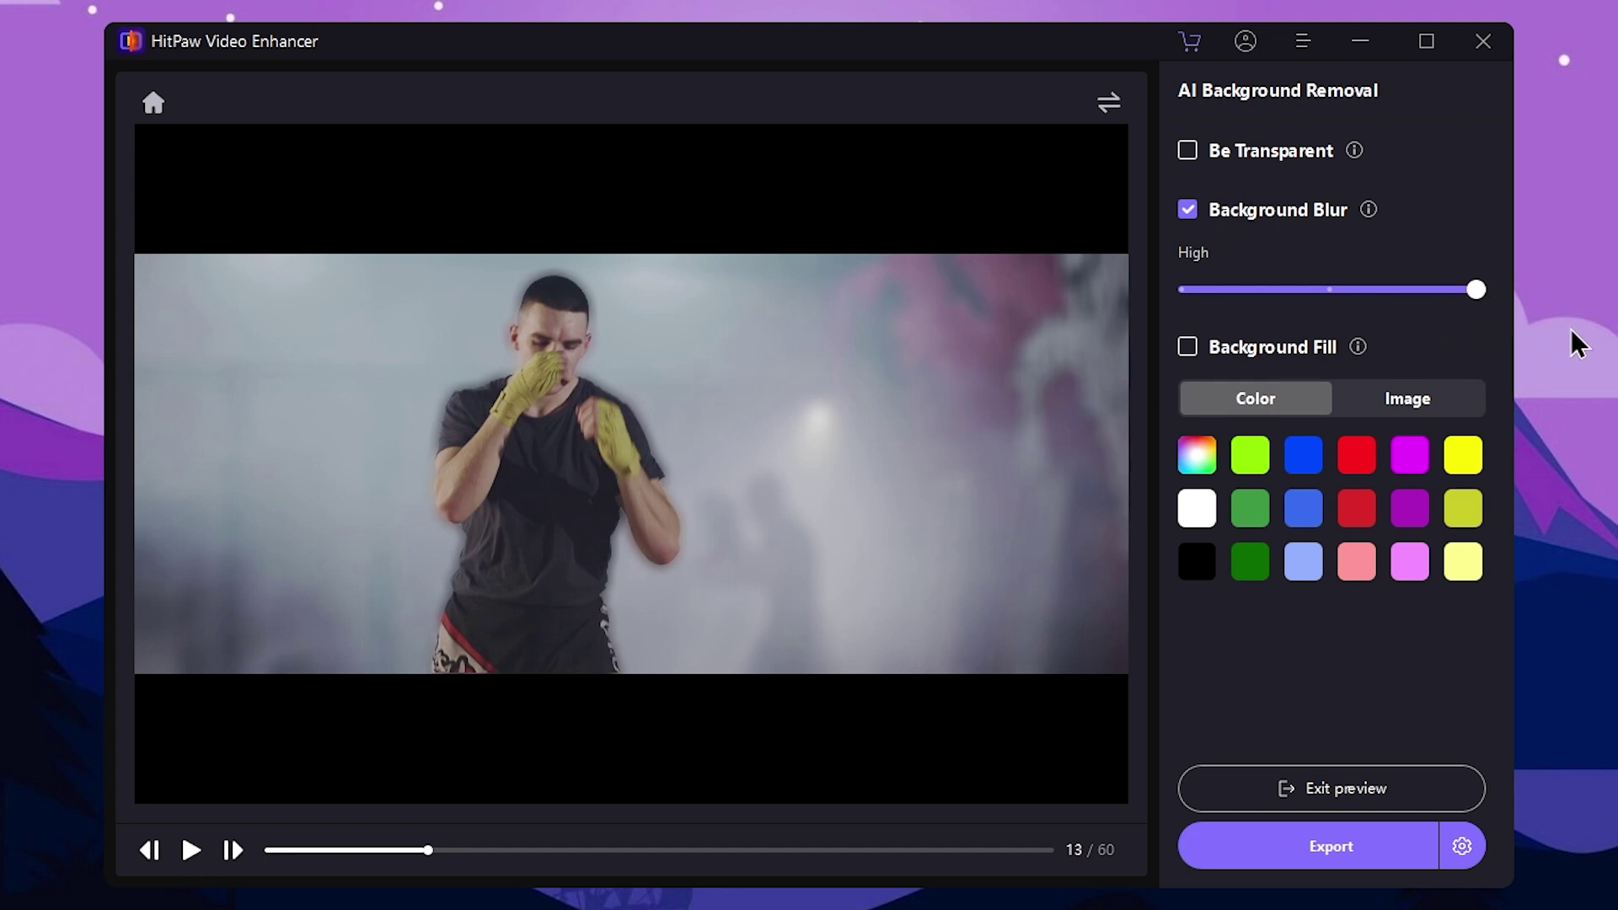
{"action": "left_click", "coordinate": [1329, 290]}
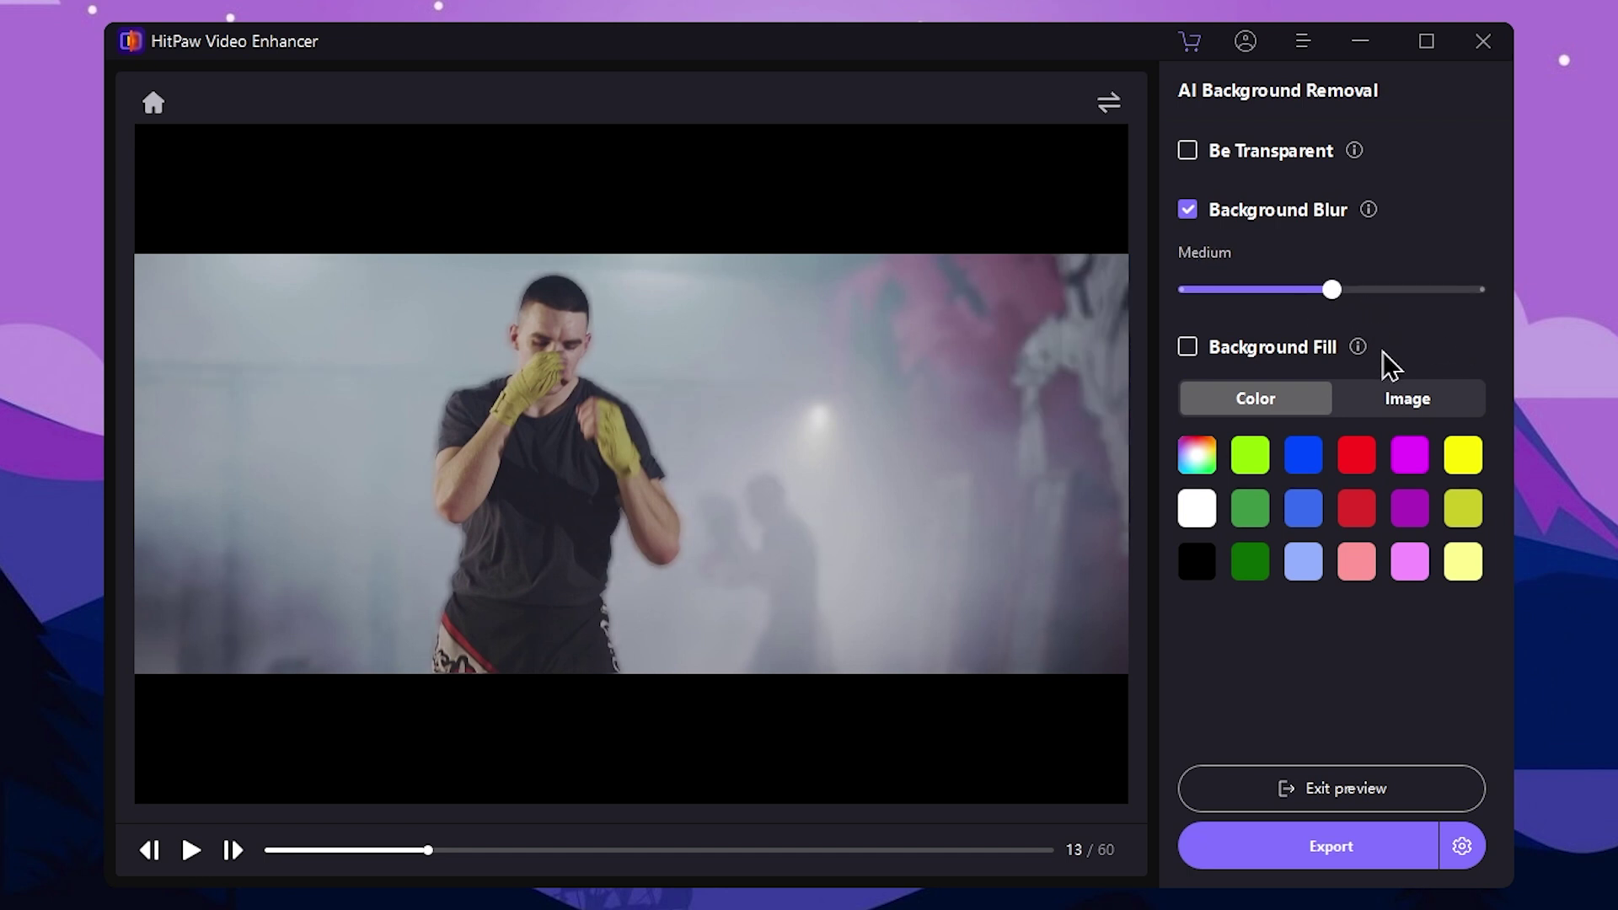
Fill the boxer clip's background with a solid color, trying several swatches and ending on bright blue
{"action": "left_click", "coordinate": [1194, 356]}
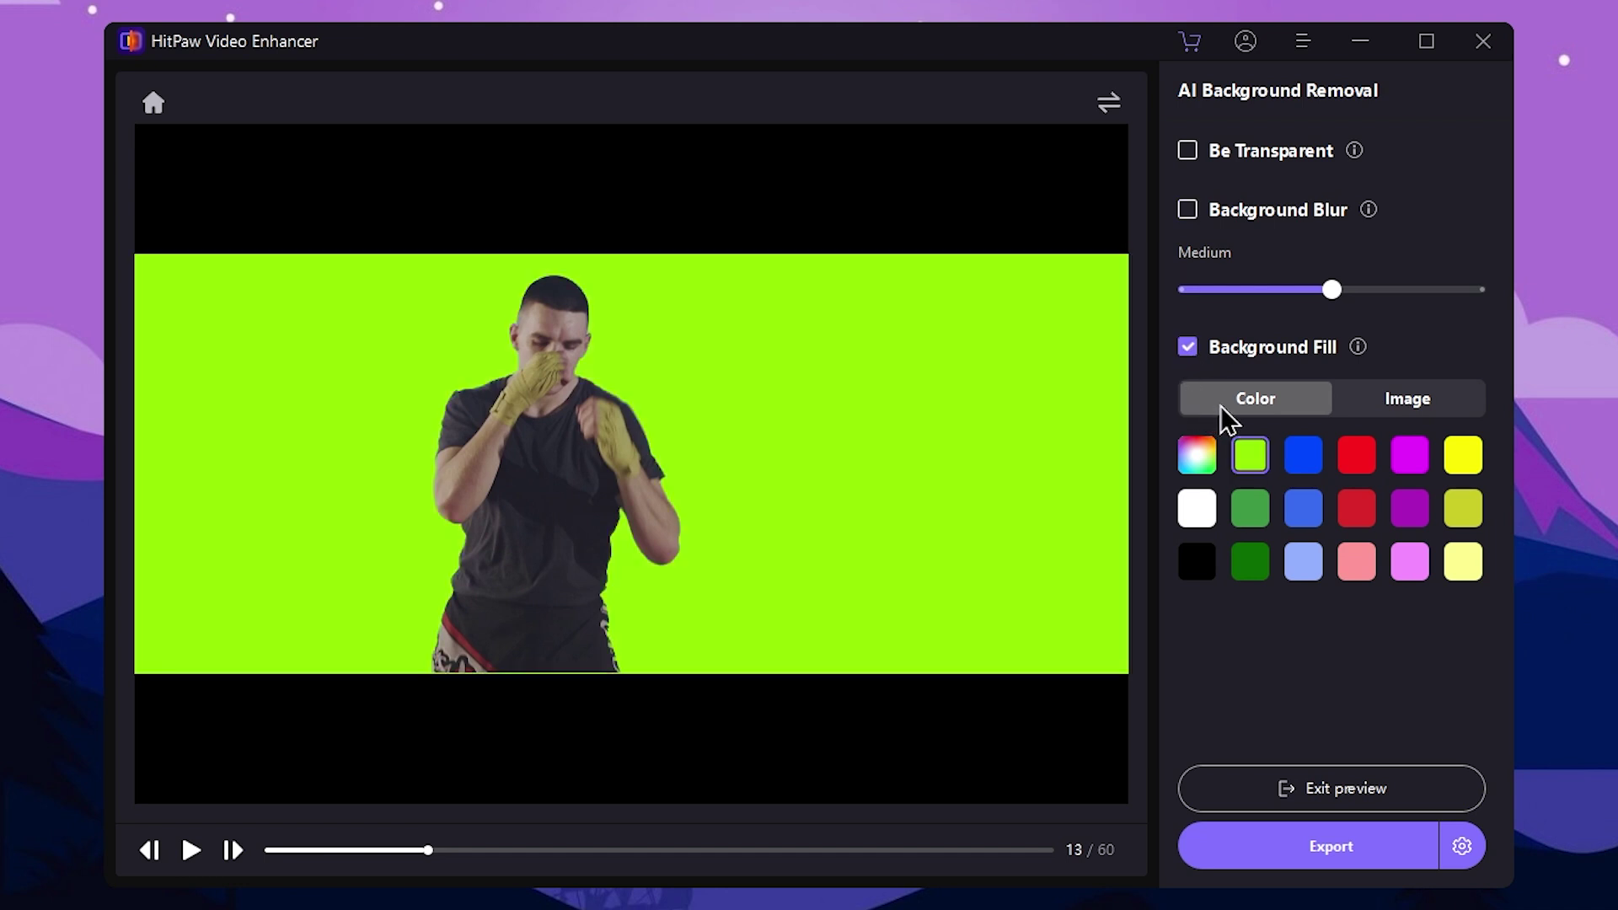
{"action": "left_click", "coordinate": [1357, 454]}
{"action": "left_click", "coordinate": [1214, 563]}
{"action": "left_click", "coordinate": [1351, 557]}
{"action": "left_click", "coordinate": [1363, 465]}
{"action": "left_click", "coordinate": [1301, 465]}
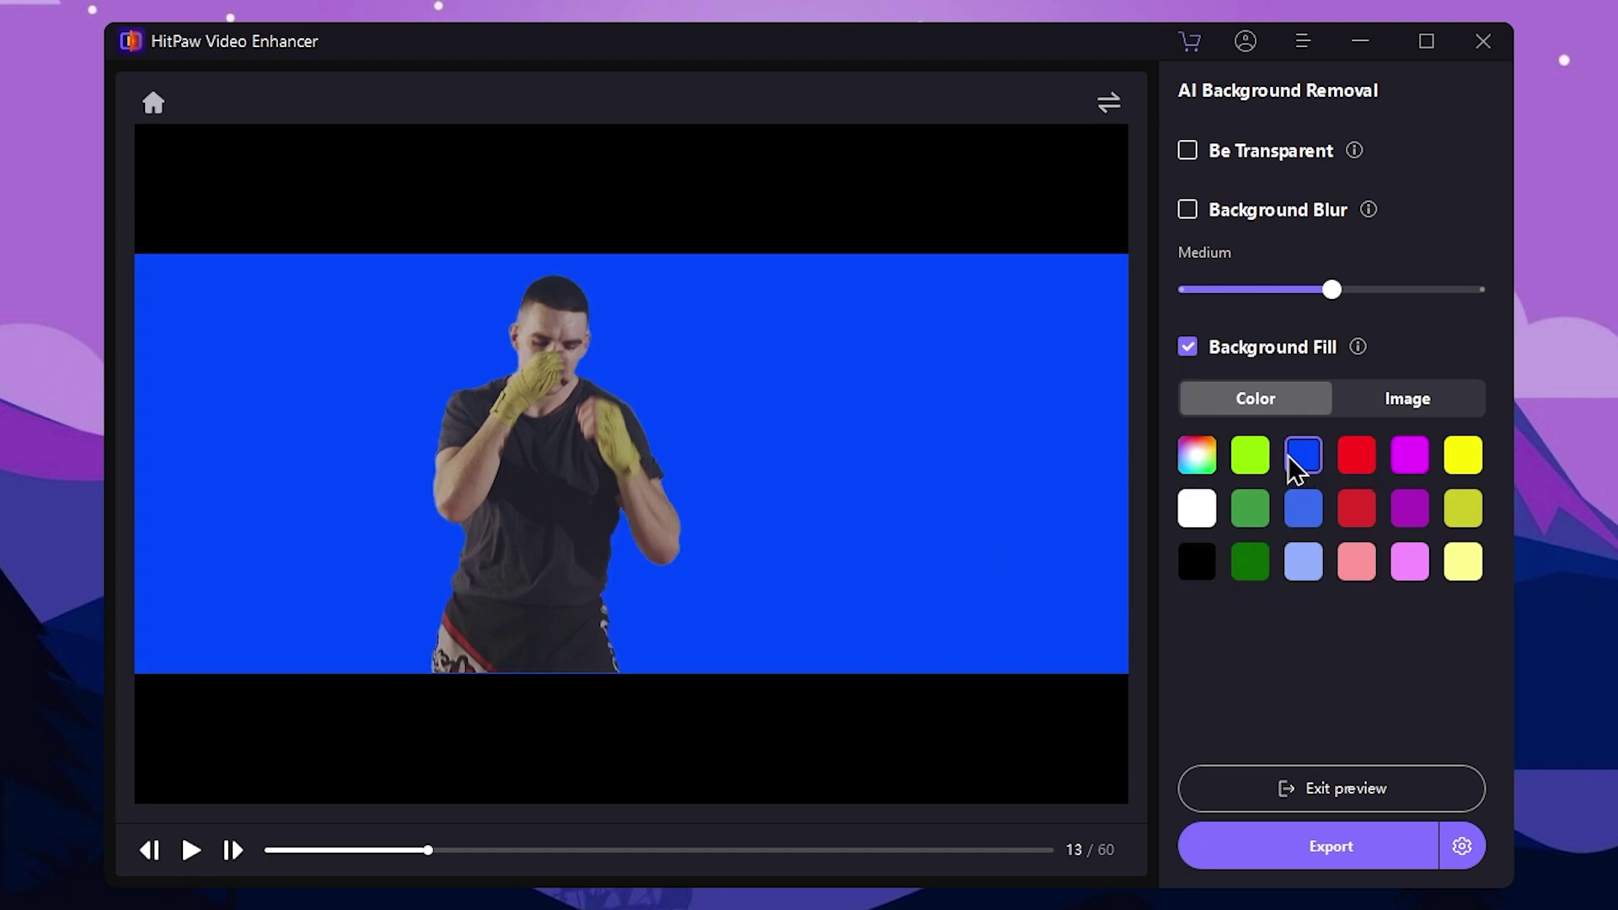
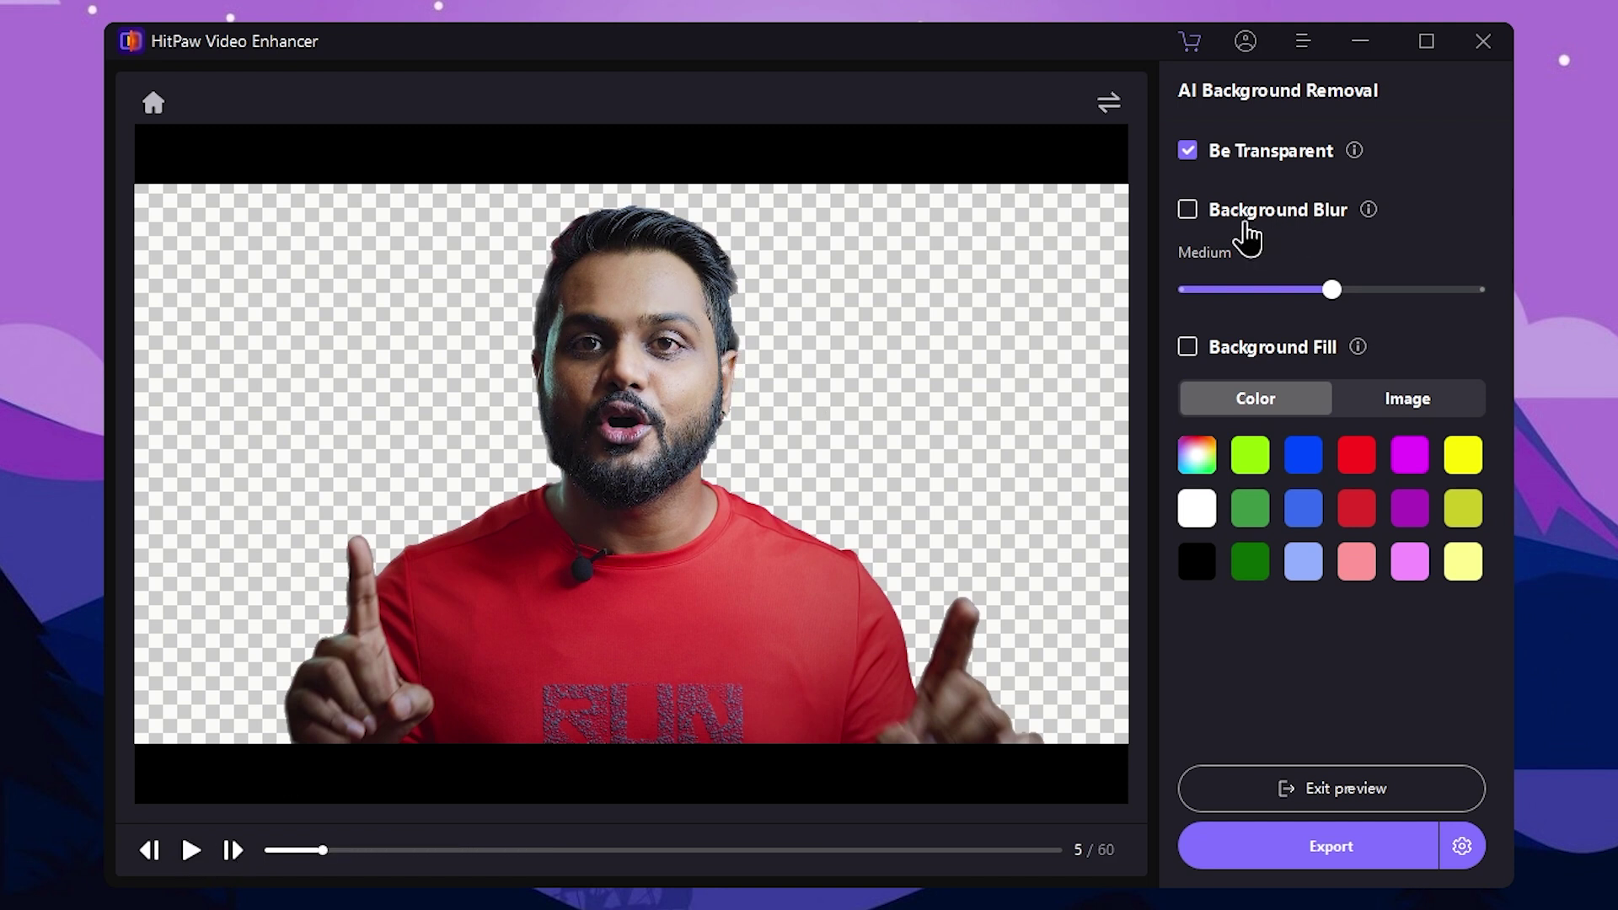
Try Background Blur on the presenter clip, comparing High and Low strength and ending on High
{"action": "left_click", "coordinate": [1189, 211]}
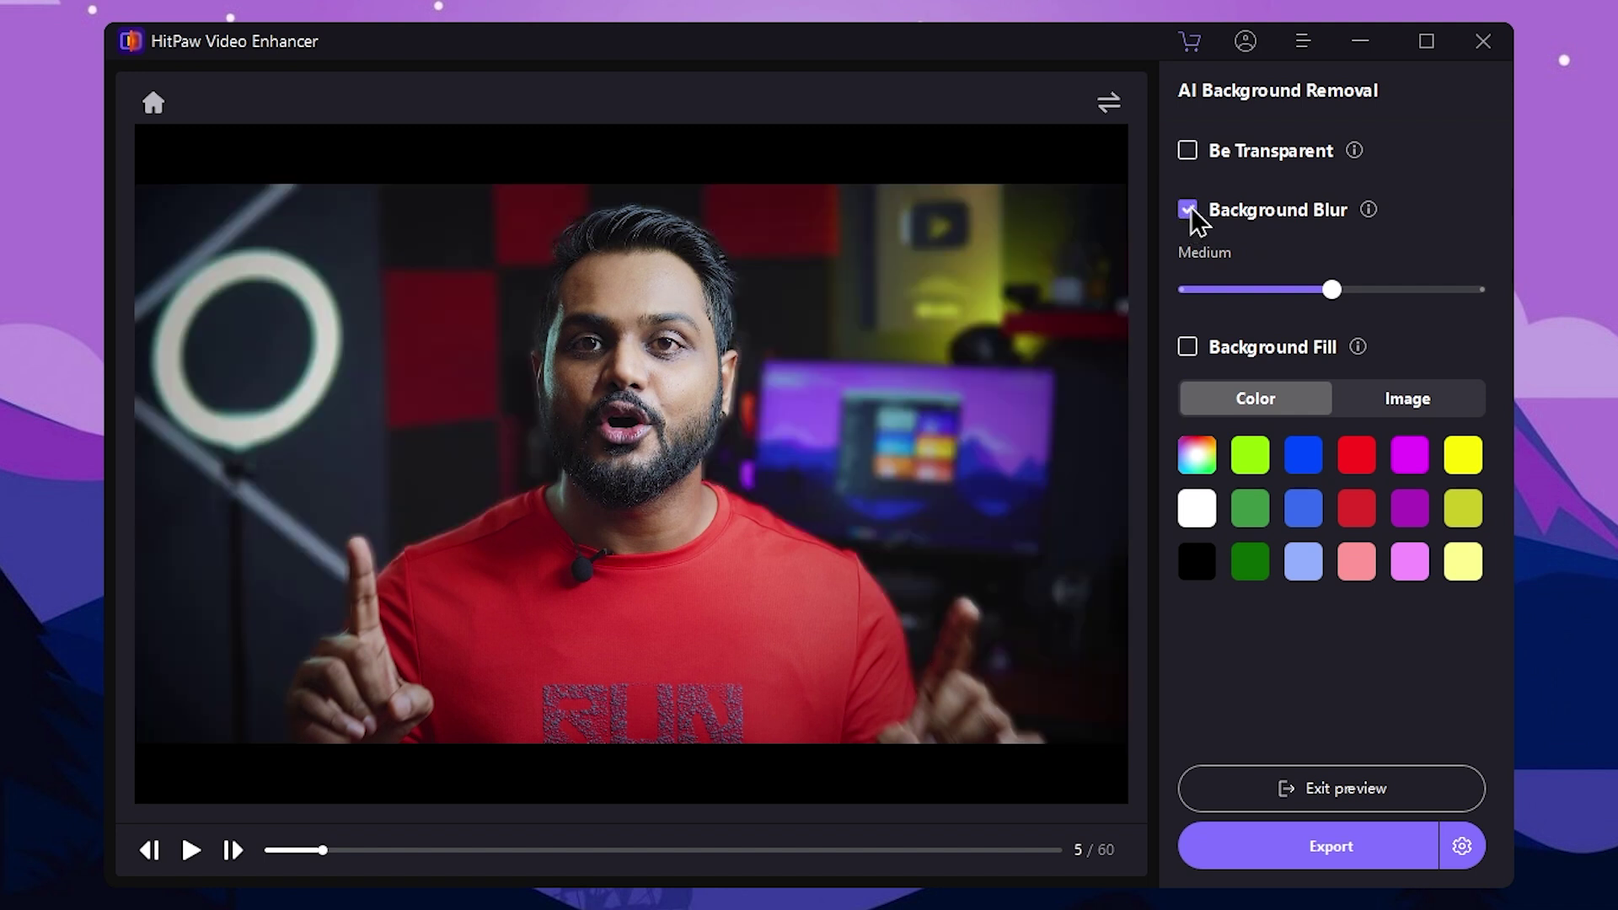
{"action": "left_click_drag", "start_coordinate": [1346, 289], "coordinate": [1477, 292]}
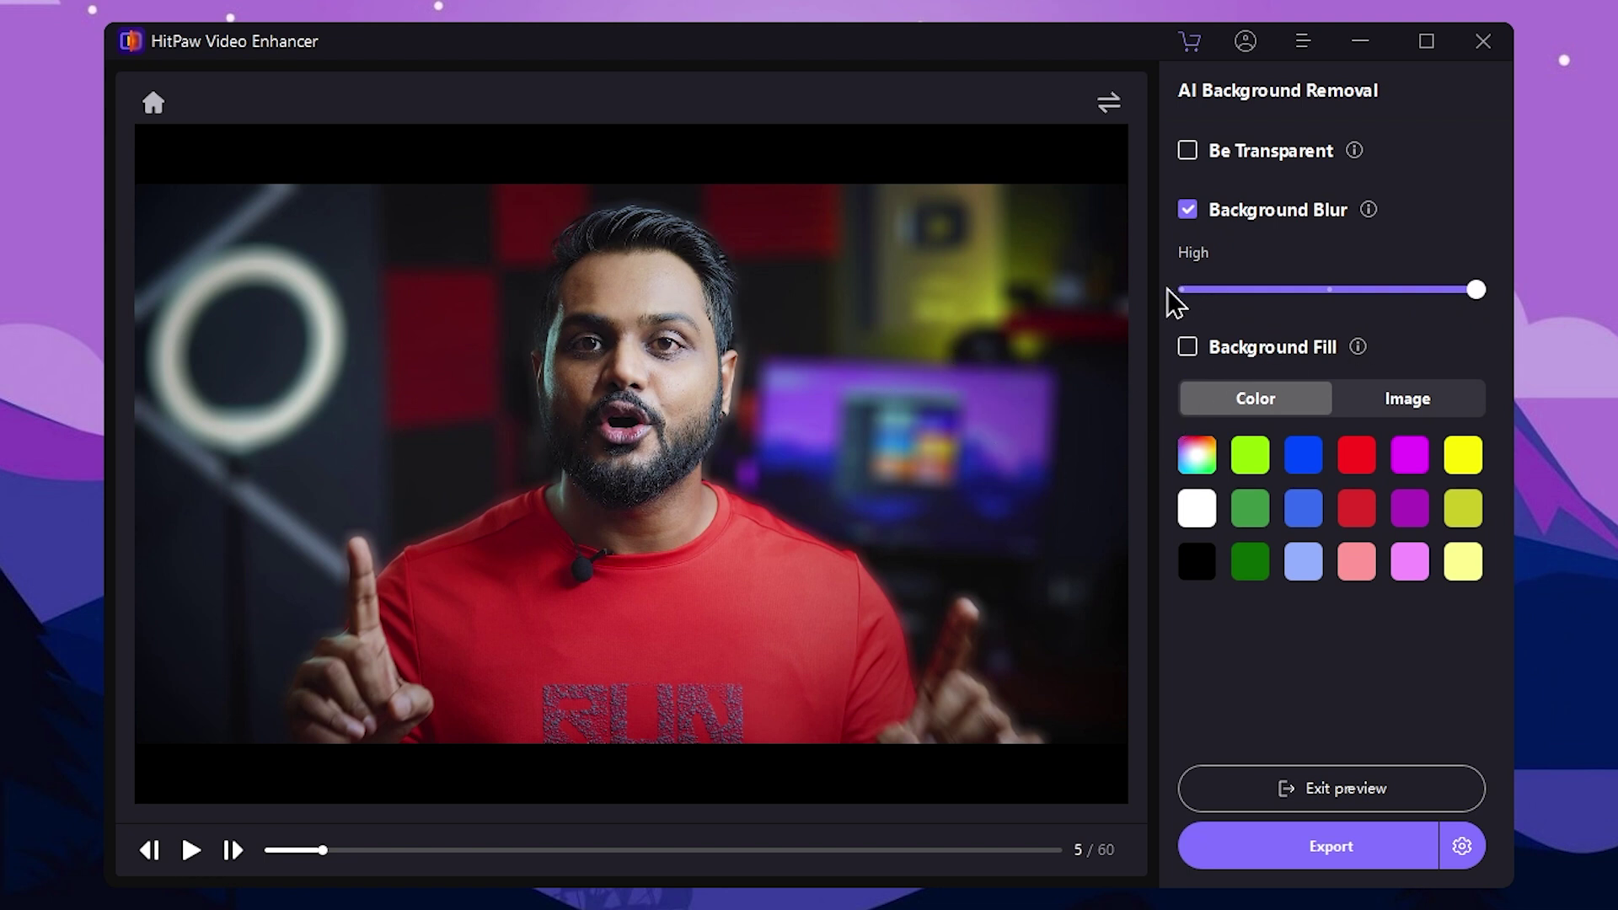
{"action": "left_click_drag", "start_coordinate": [1178, 288], "coordinate": [1202, 291]}
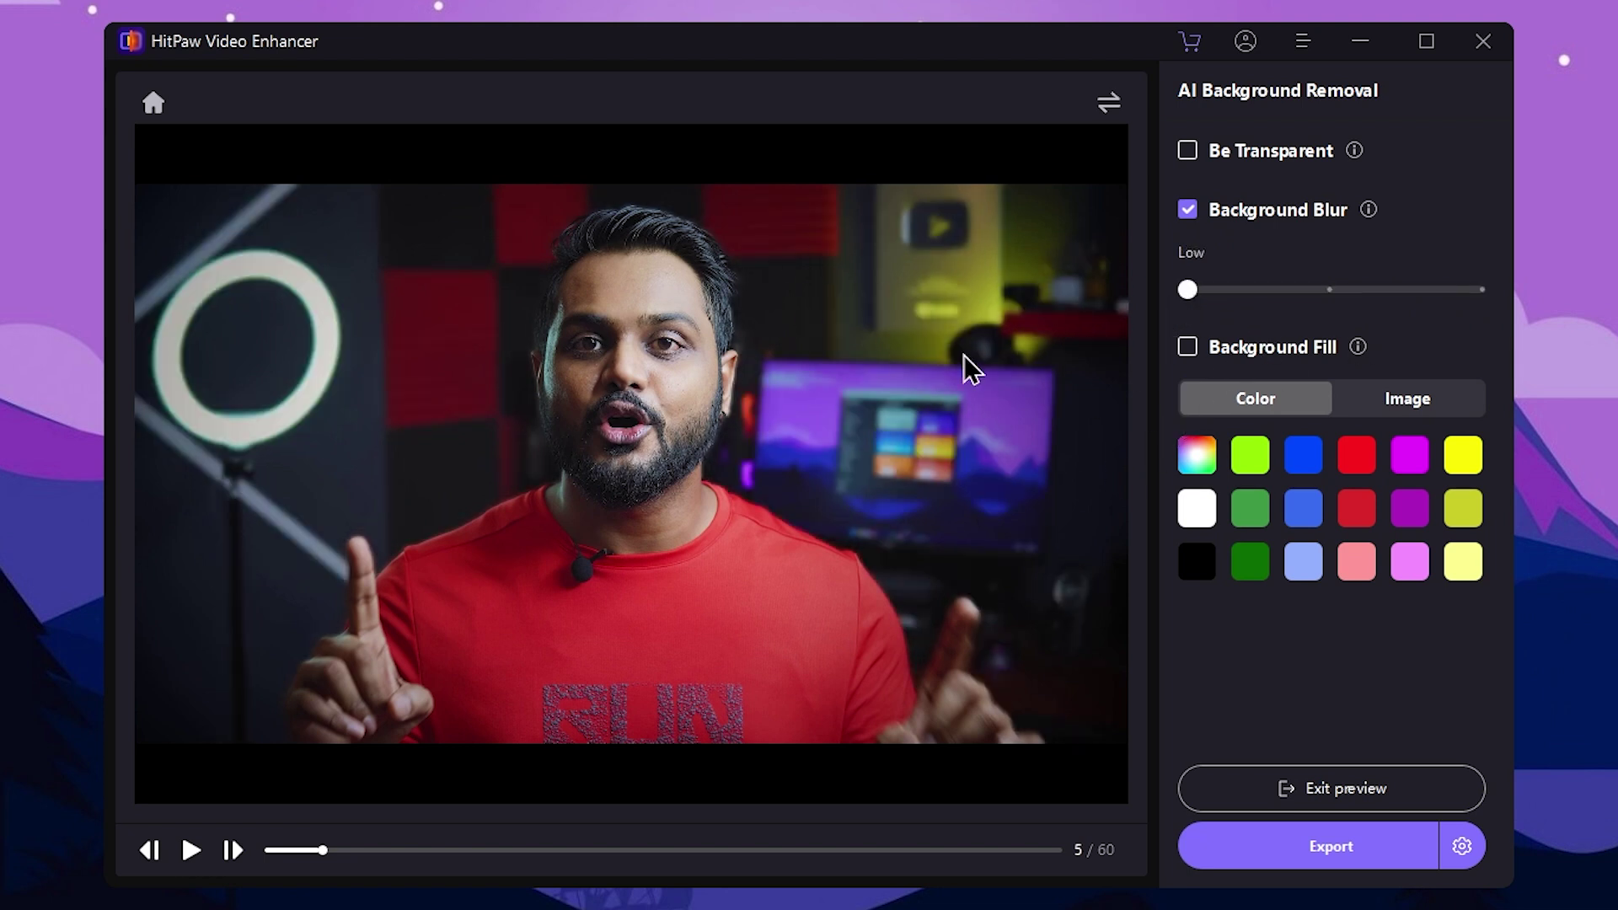
{"action": "left_click_drag", "start_coordinate": [1189, 289], "coordinate": [1509, 310]}
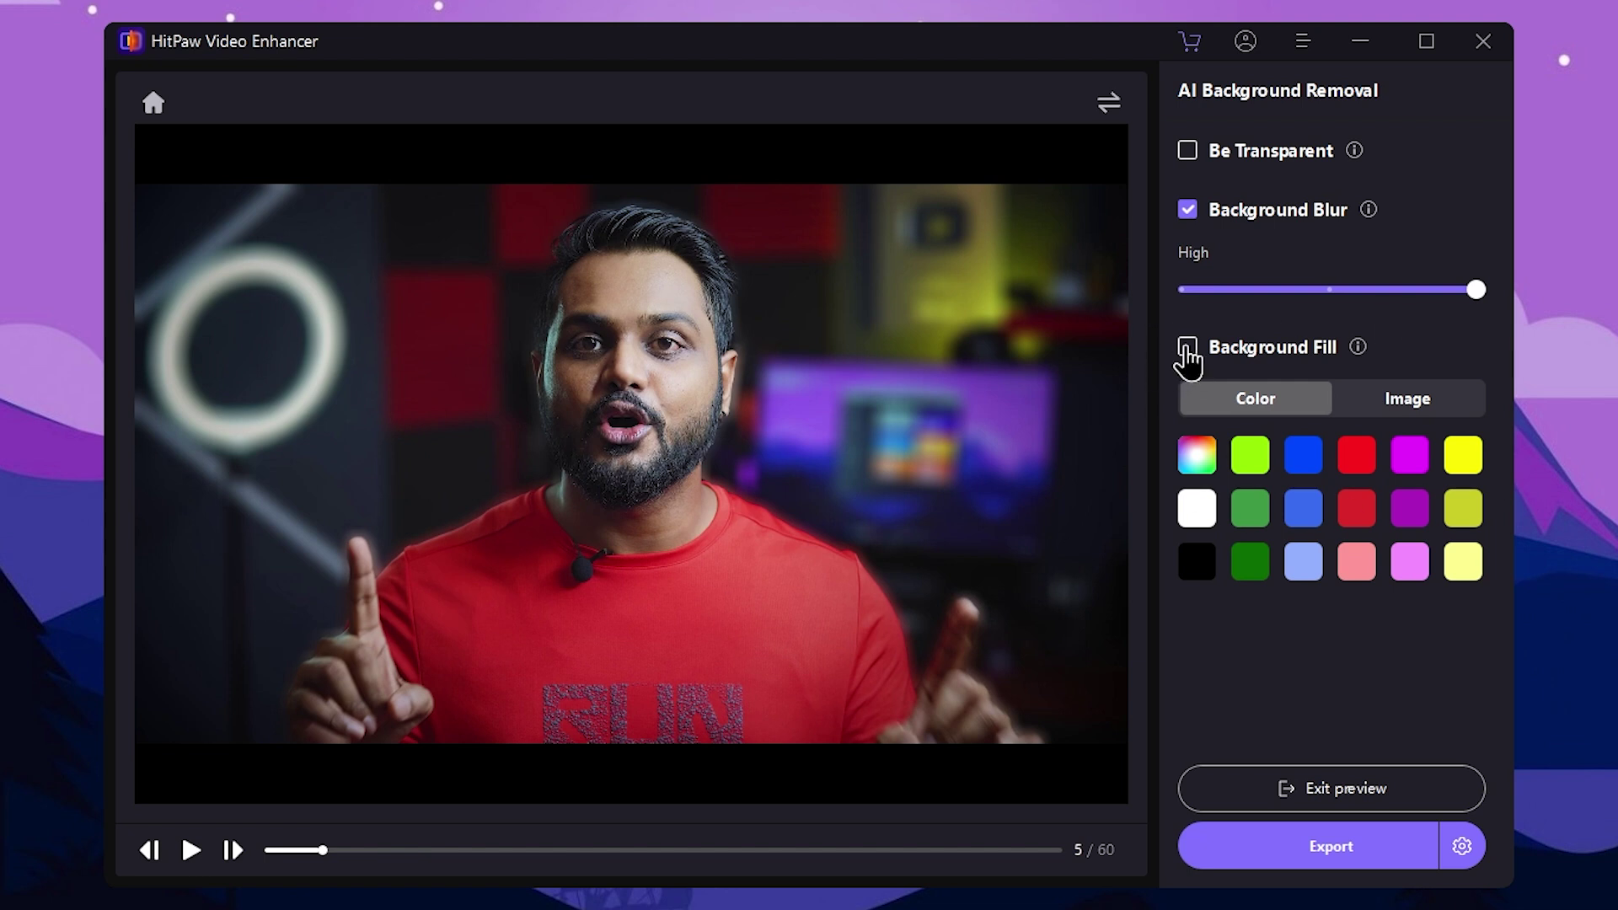
Try solid color fills behind the presenter, including dark red and bright red
{"action": "left_click", "coordinate": [1187, 348]}
{"action": "left_click", "coordinate": [1357, 459]}
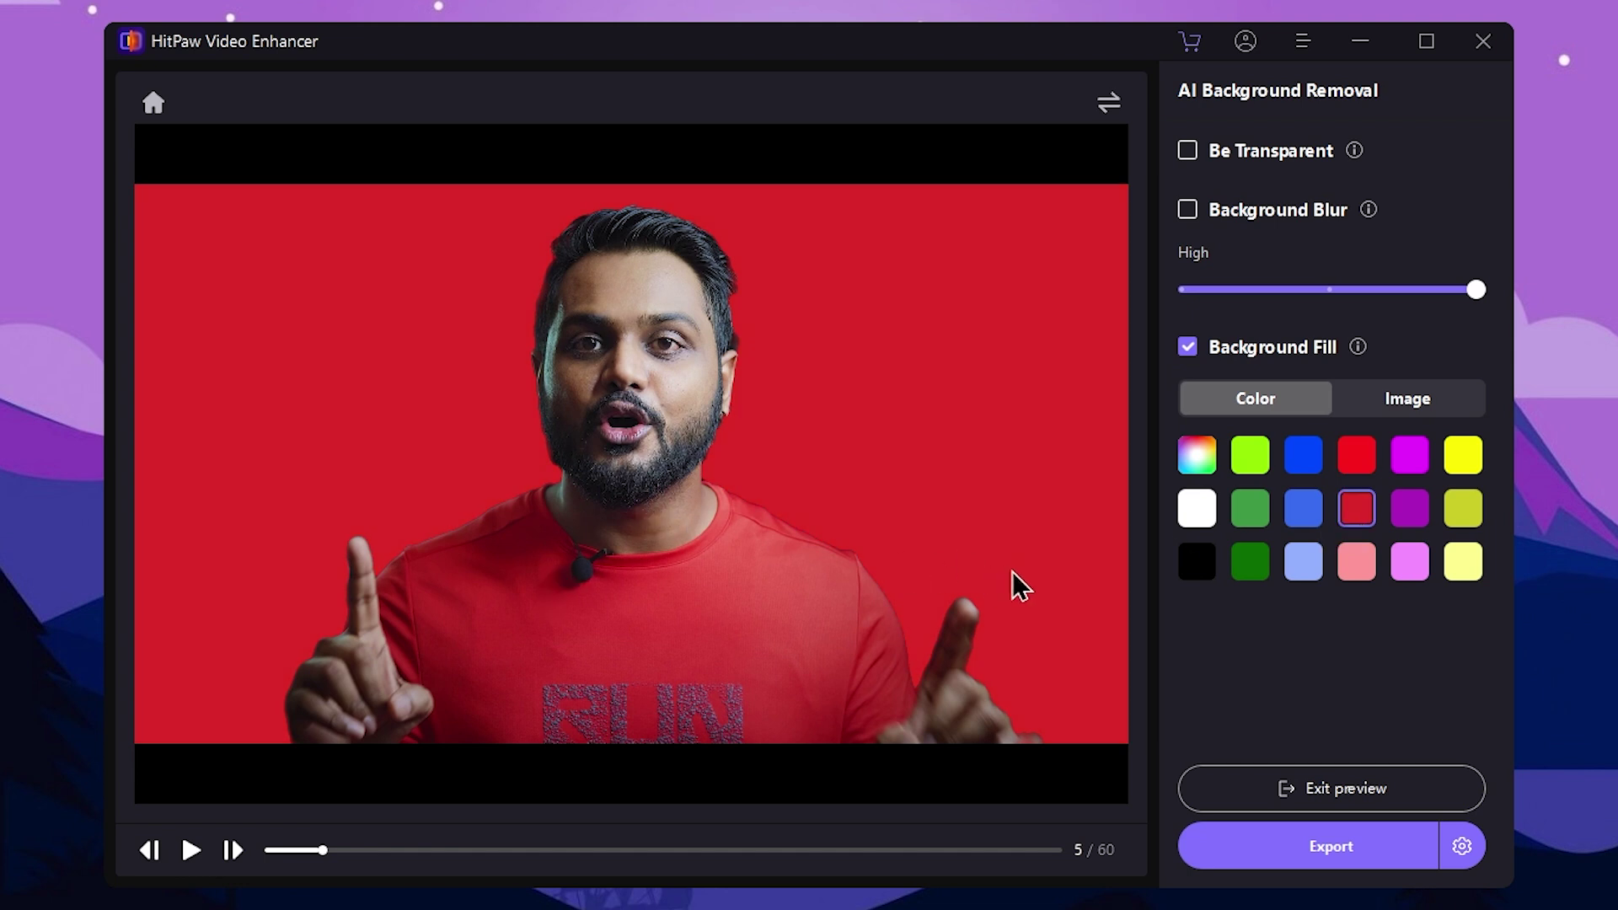
{"action": "left_click", "coordinate": [1304, 574]}
{"action": "left_click", "coordinate": [1305, 459]}
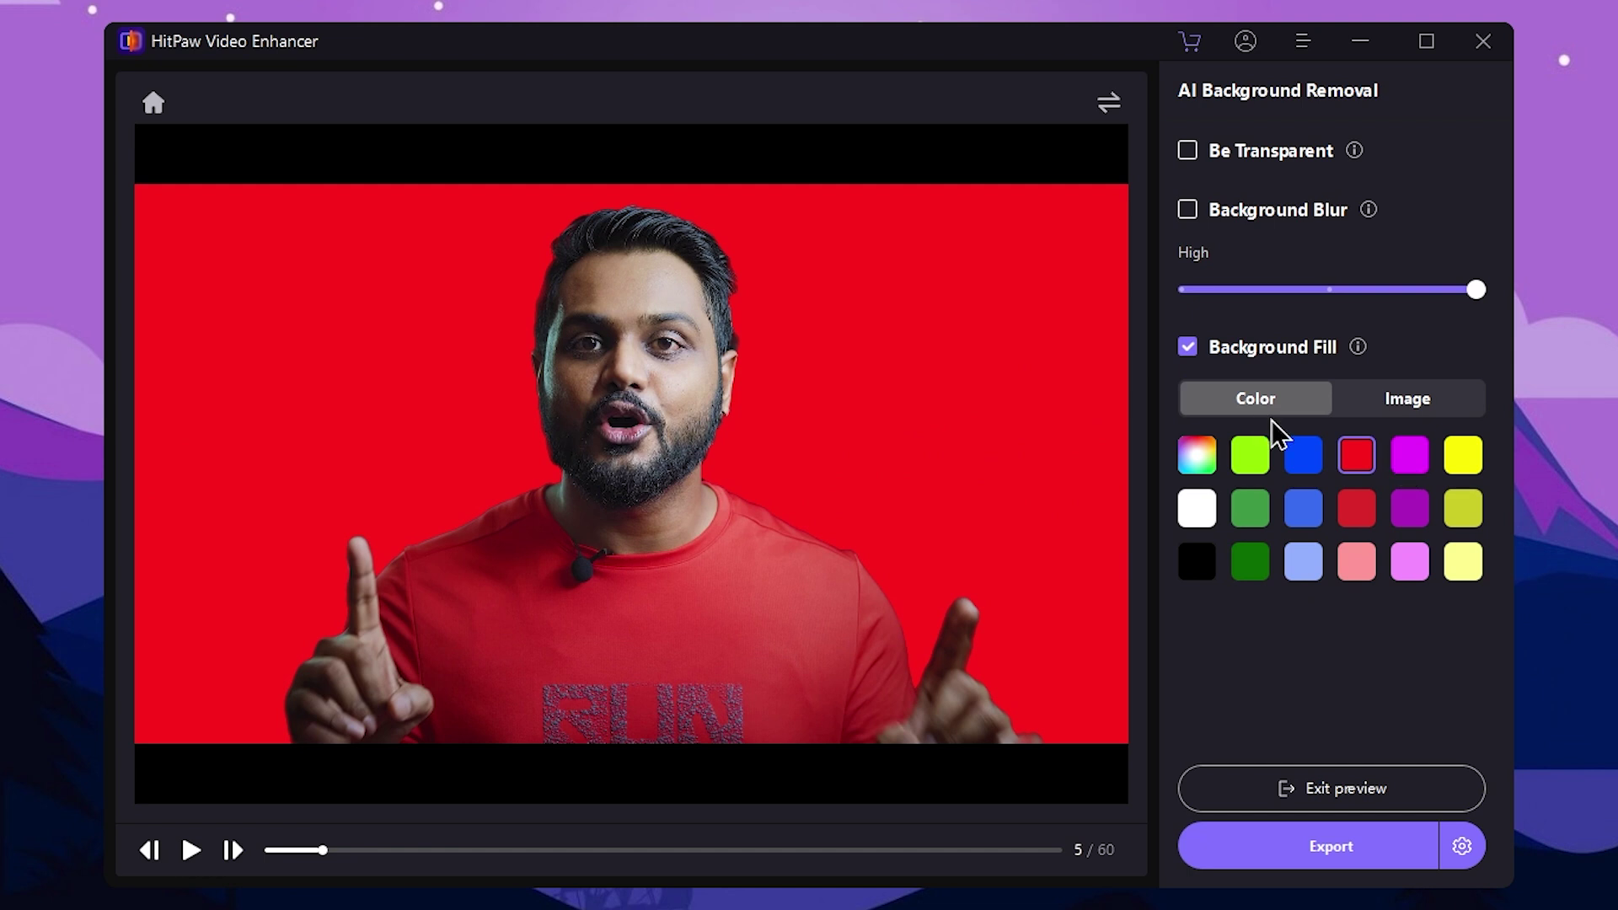
Fill the presenter clip's background with the classroom pattern image and set its blur to Medium
{"action": "left_click", "coordinate": [1398, 402]}
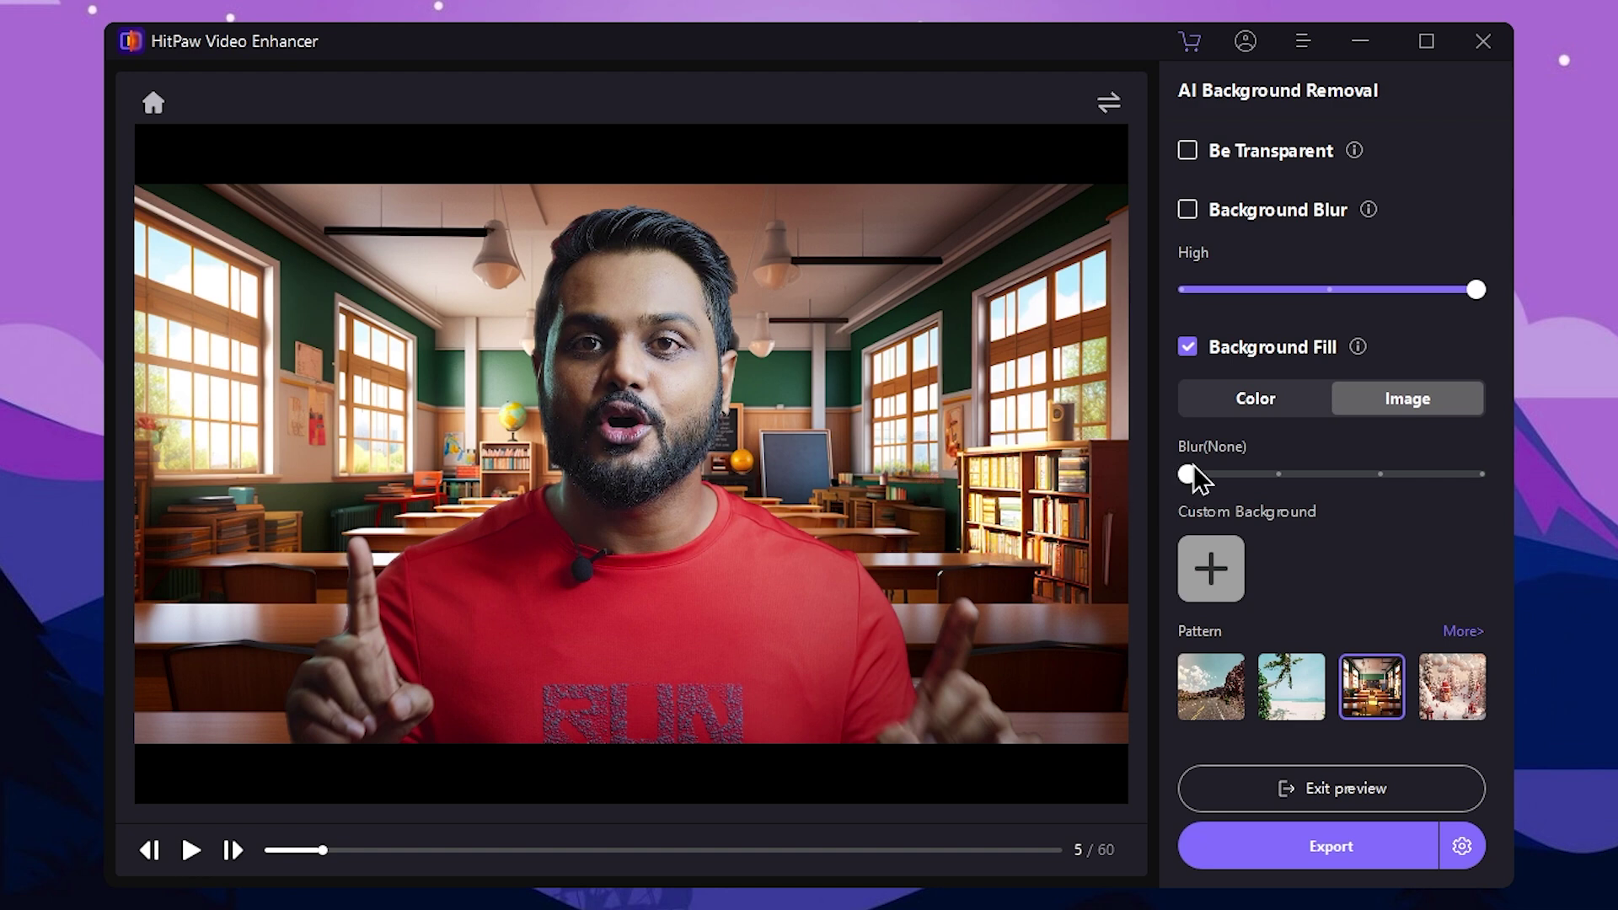
{"action": "left_click_drag", "start_coordinate": [1189, 474], "coordinate": [1396, 477]}
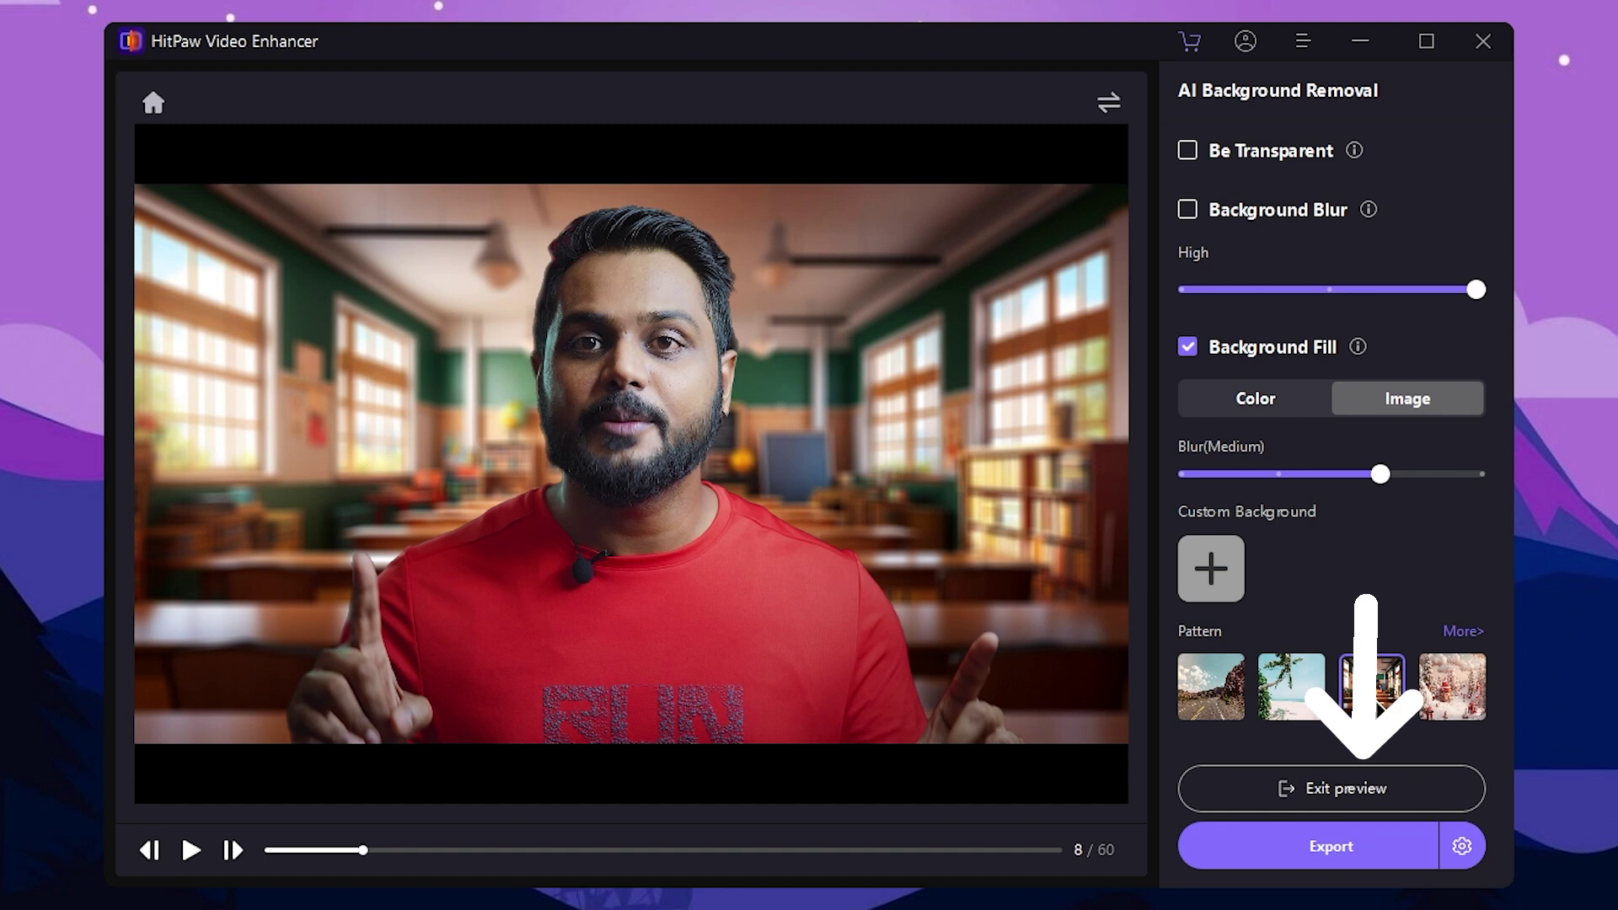
Export the presenter clip with its new background and check the exported MP4 in the output folder
{"action": "left_click", "coordinate": [1354, 853]}
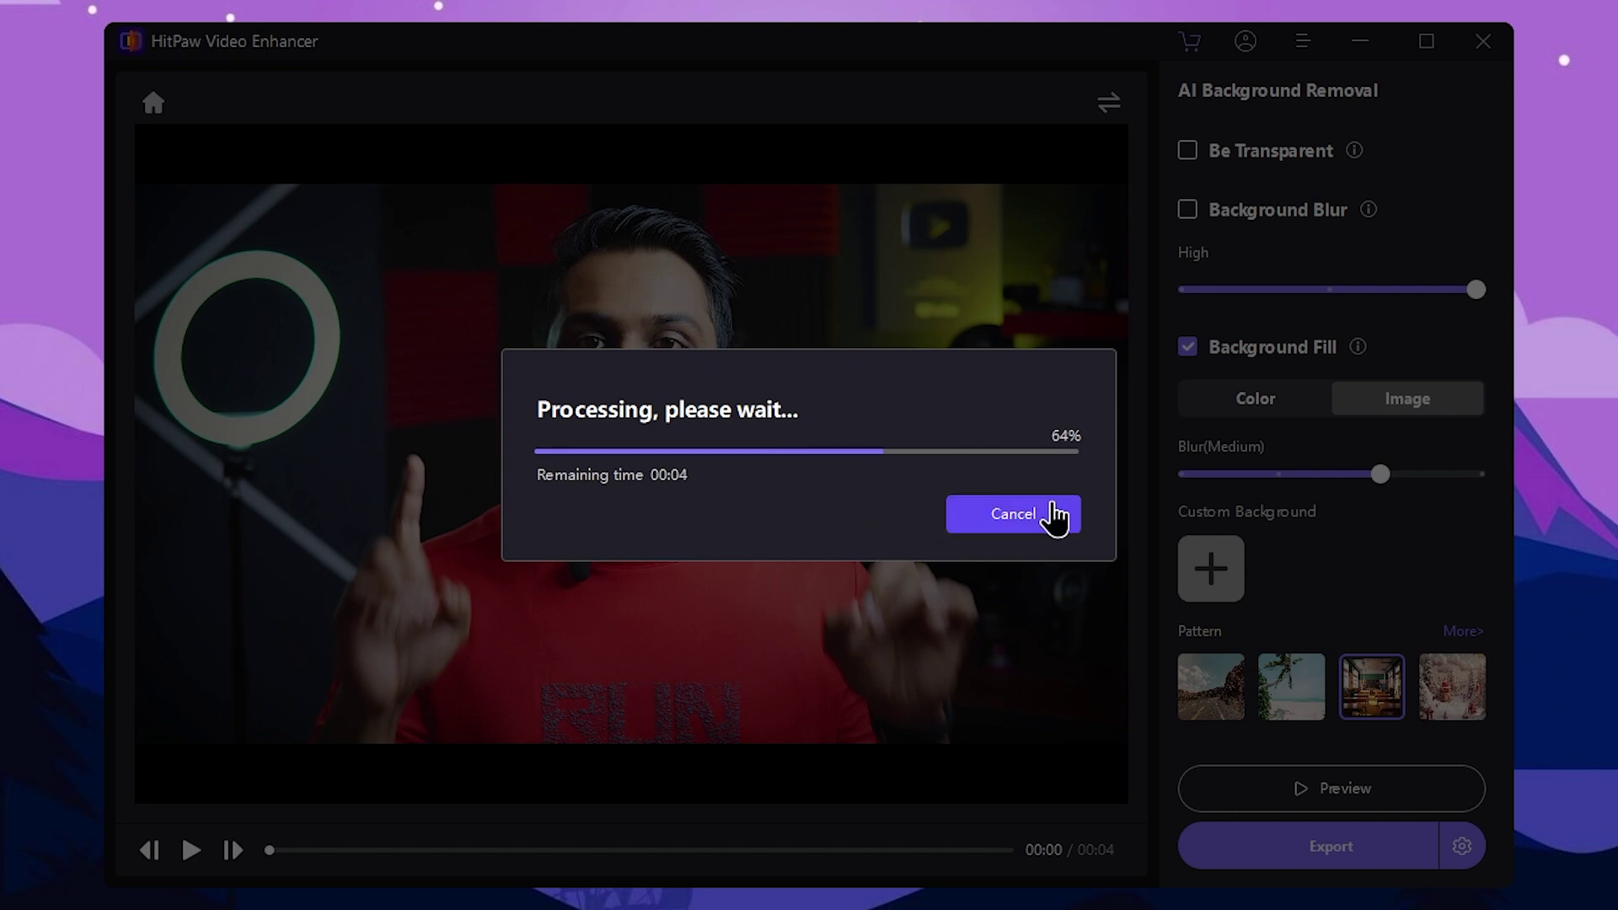
{"action": "left_click", "coordinate": [1015, 516]}
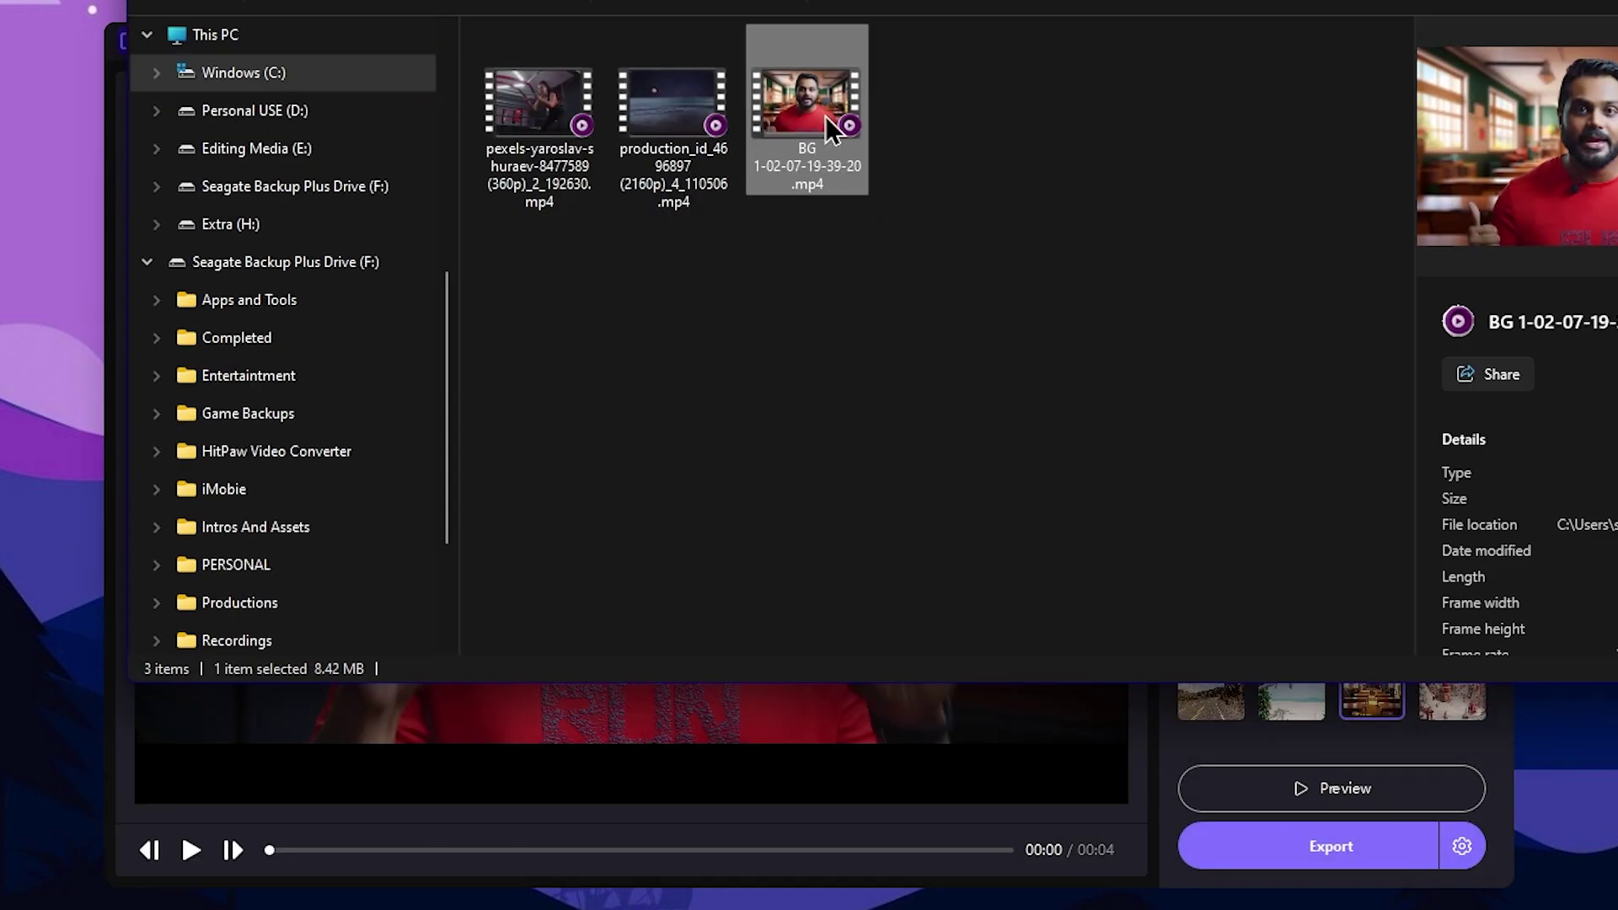
{"action": "left_click_drag", "start_coordinate": [793, 295], "coordinate": [926, 268]}
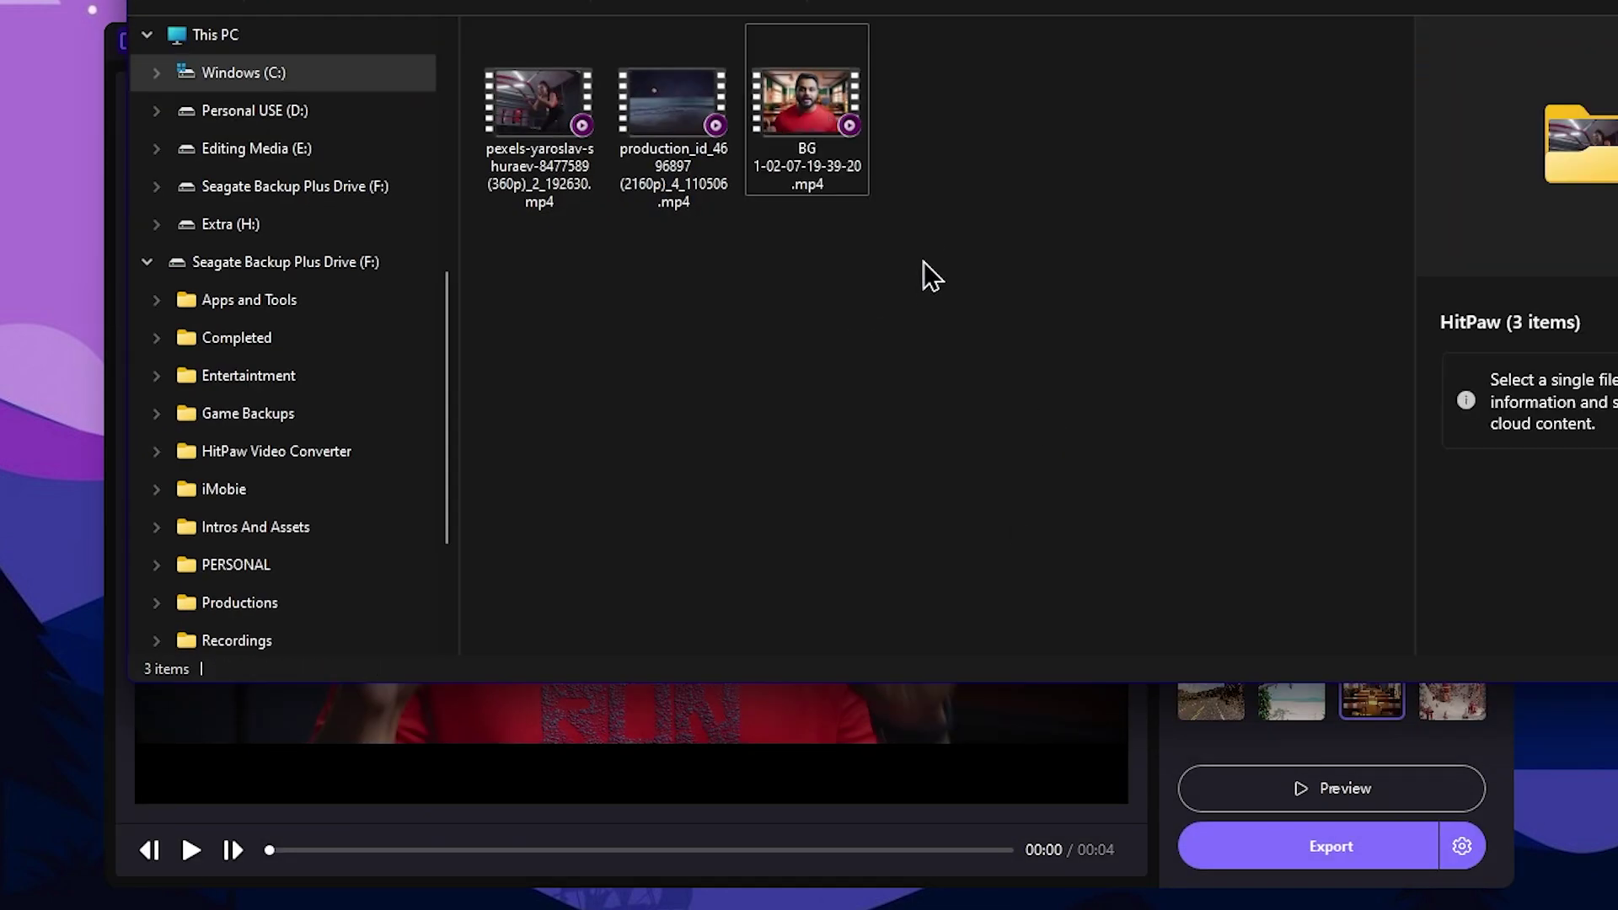
{"action": "mouse_move", "coordinate": [835, 172]}
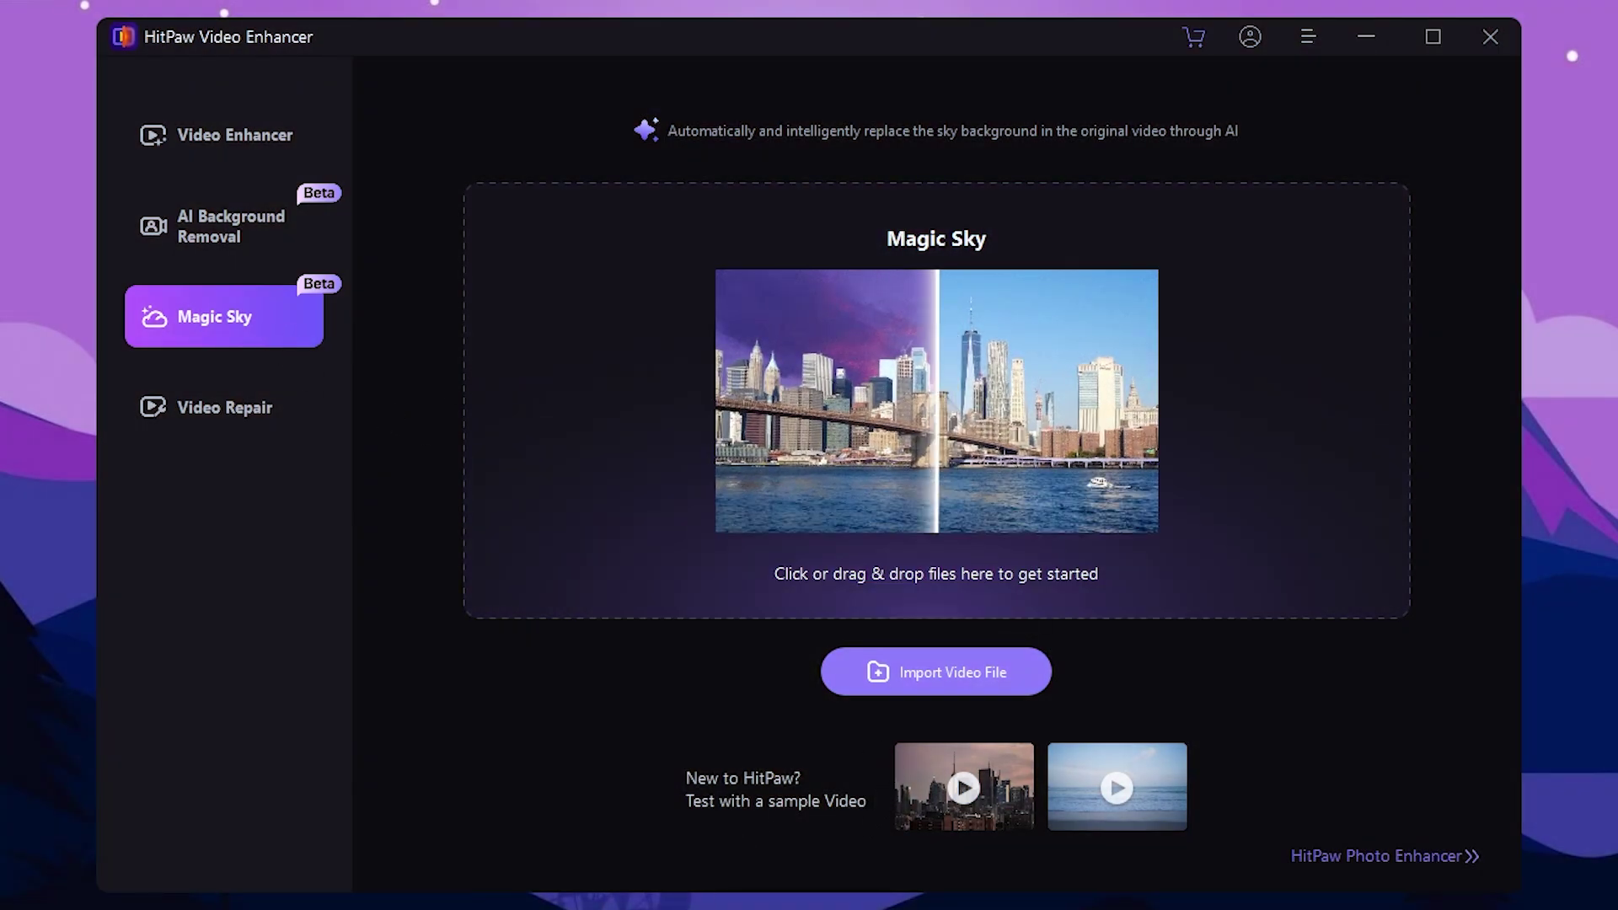
{"action": "left_click", "coordinate": [371, 881]}
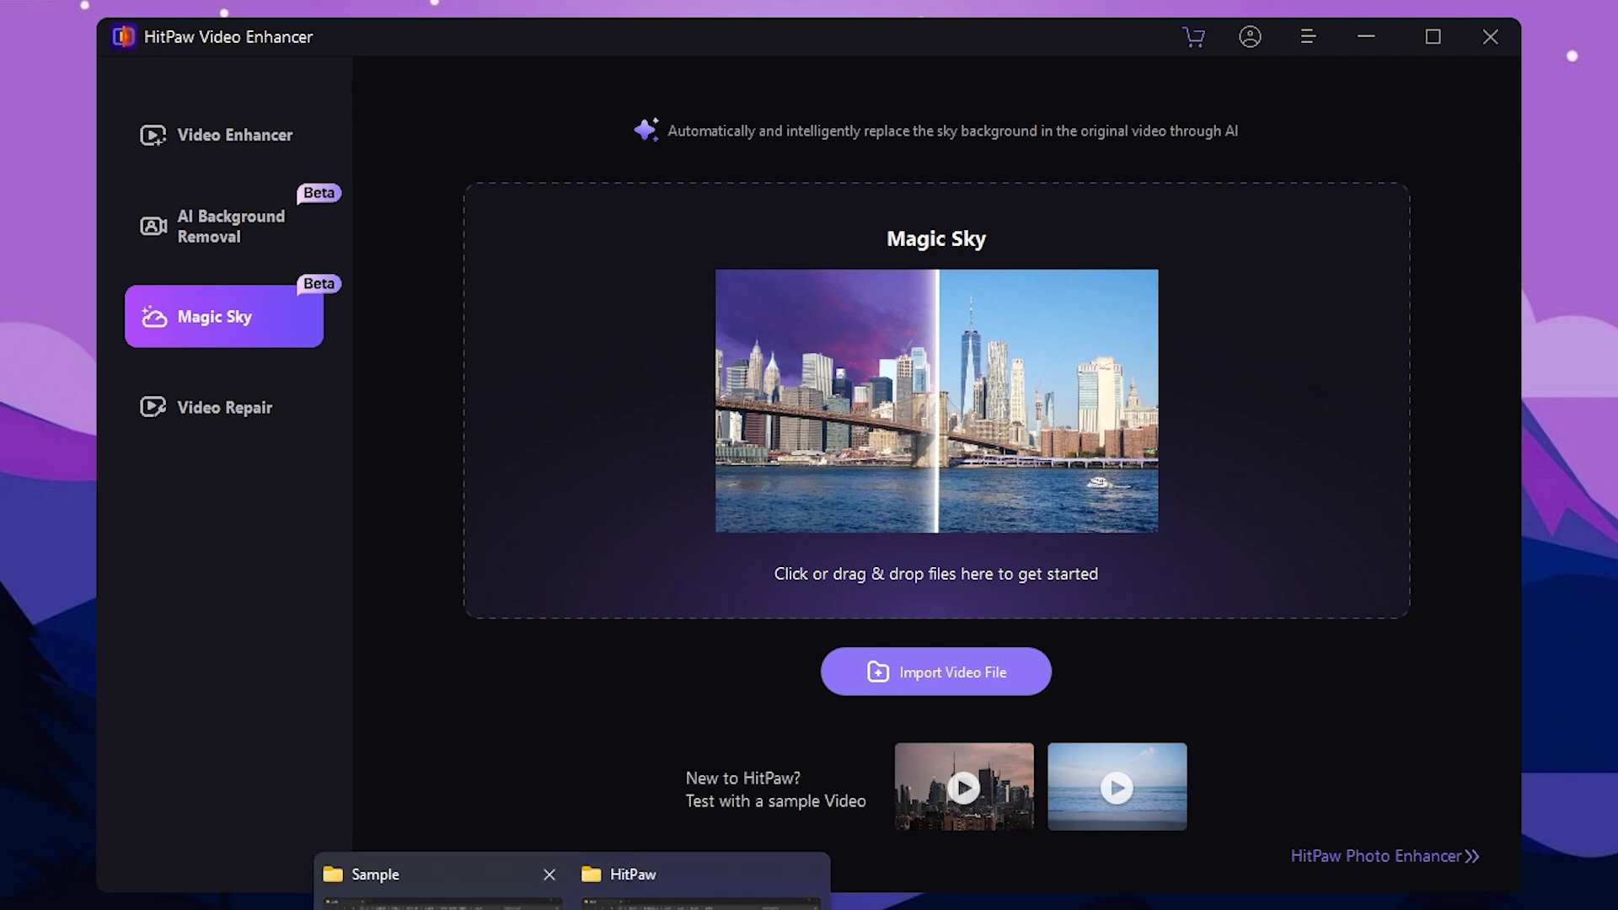
{"action": "left_click", "coordinate": [853, 899]}
{"action": "left_click_drag", "start_coordinate": [883, 880], "coordinate": [937, 493]}
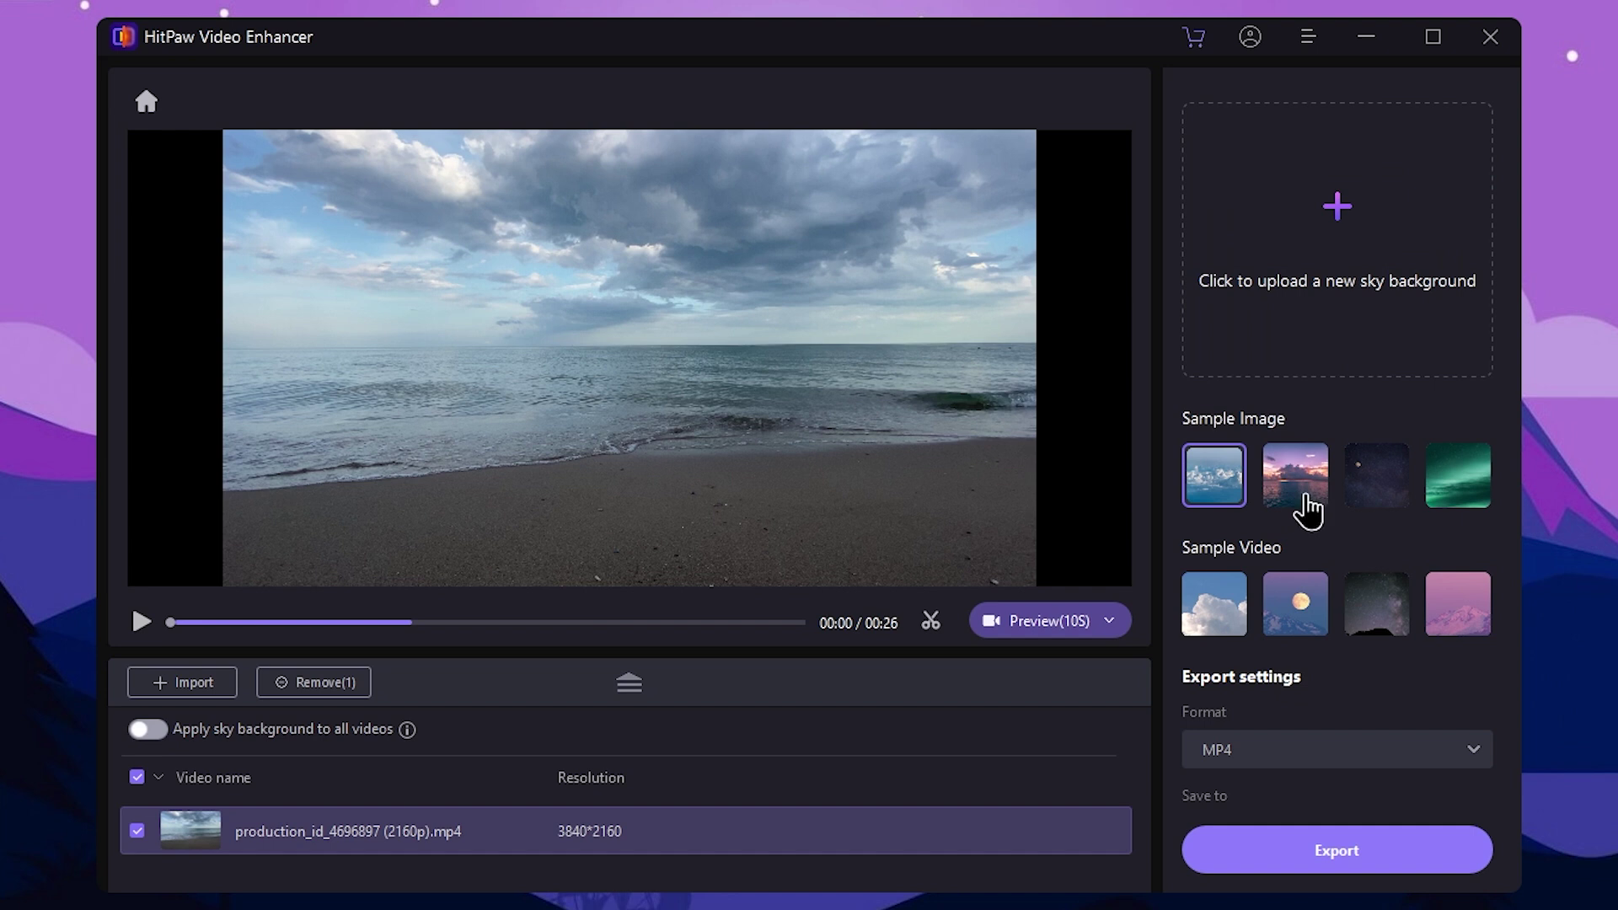
Choose the pink sunset-over-sea sample image as the beach clip's new sky and generate a 10-second preview
{"action": "scroll", "coordinate": [1311, 497], "scroll_direction": "down", "scroll_amount": 1}
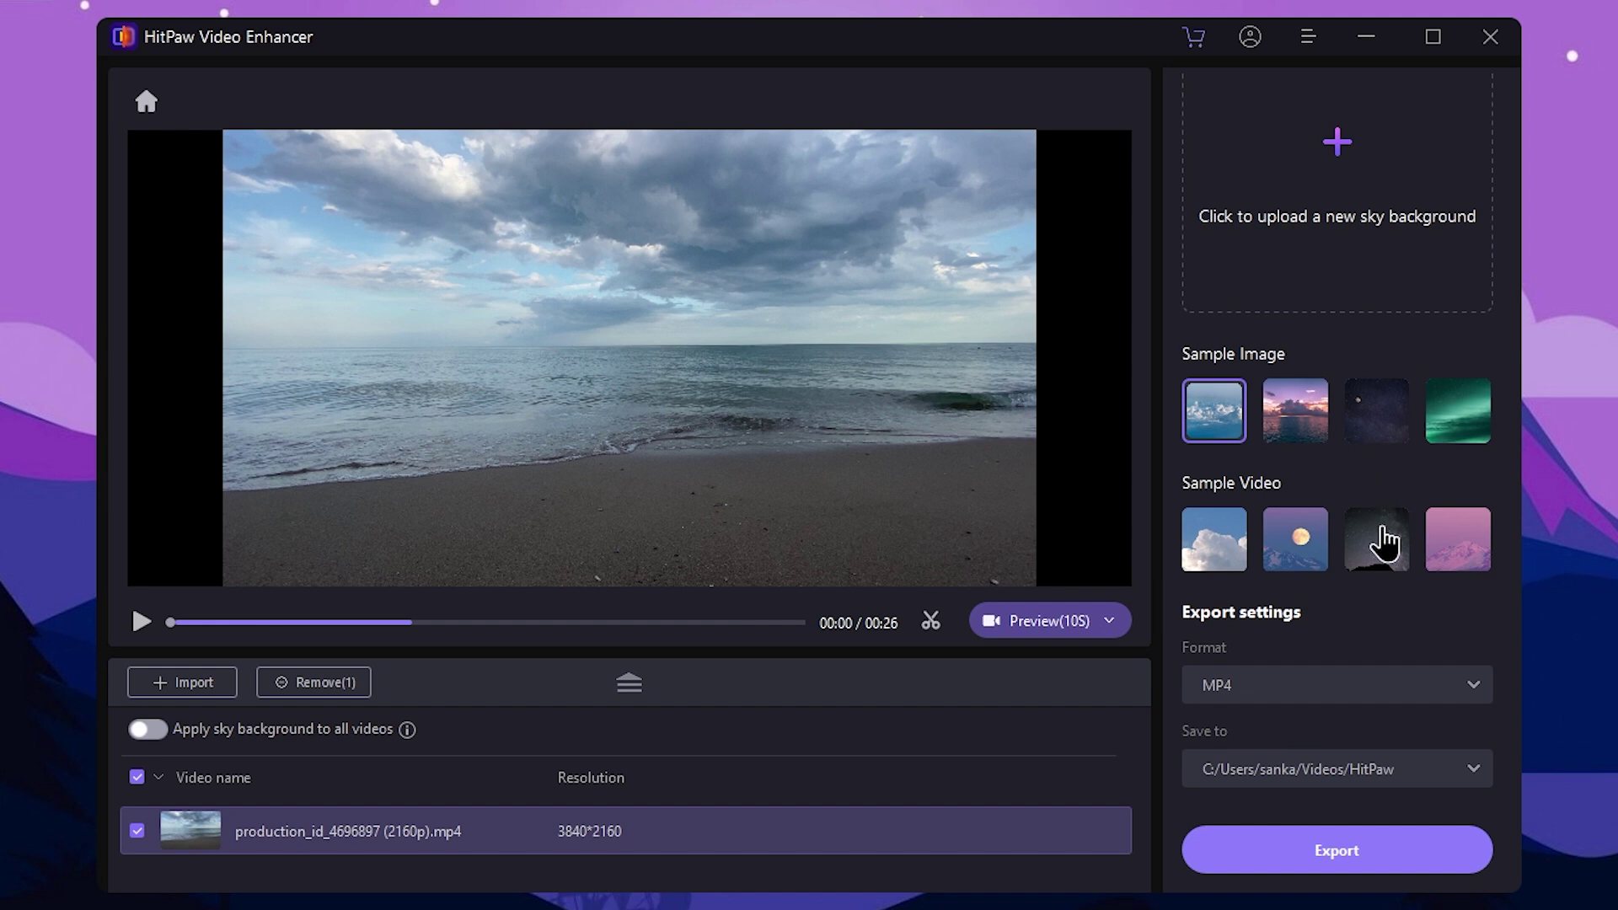
{"action": "left_click", "coordinate": [1298, 421]}
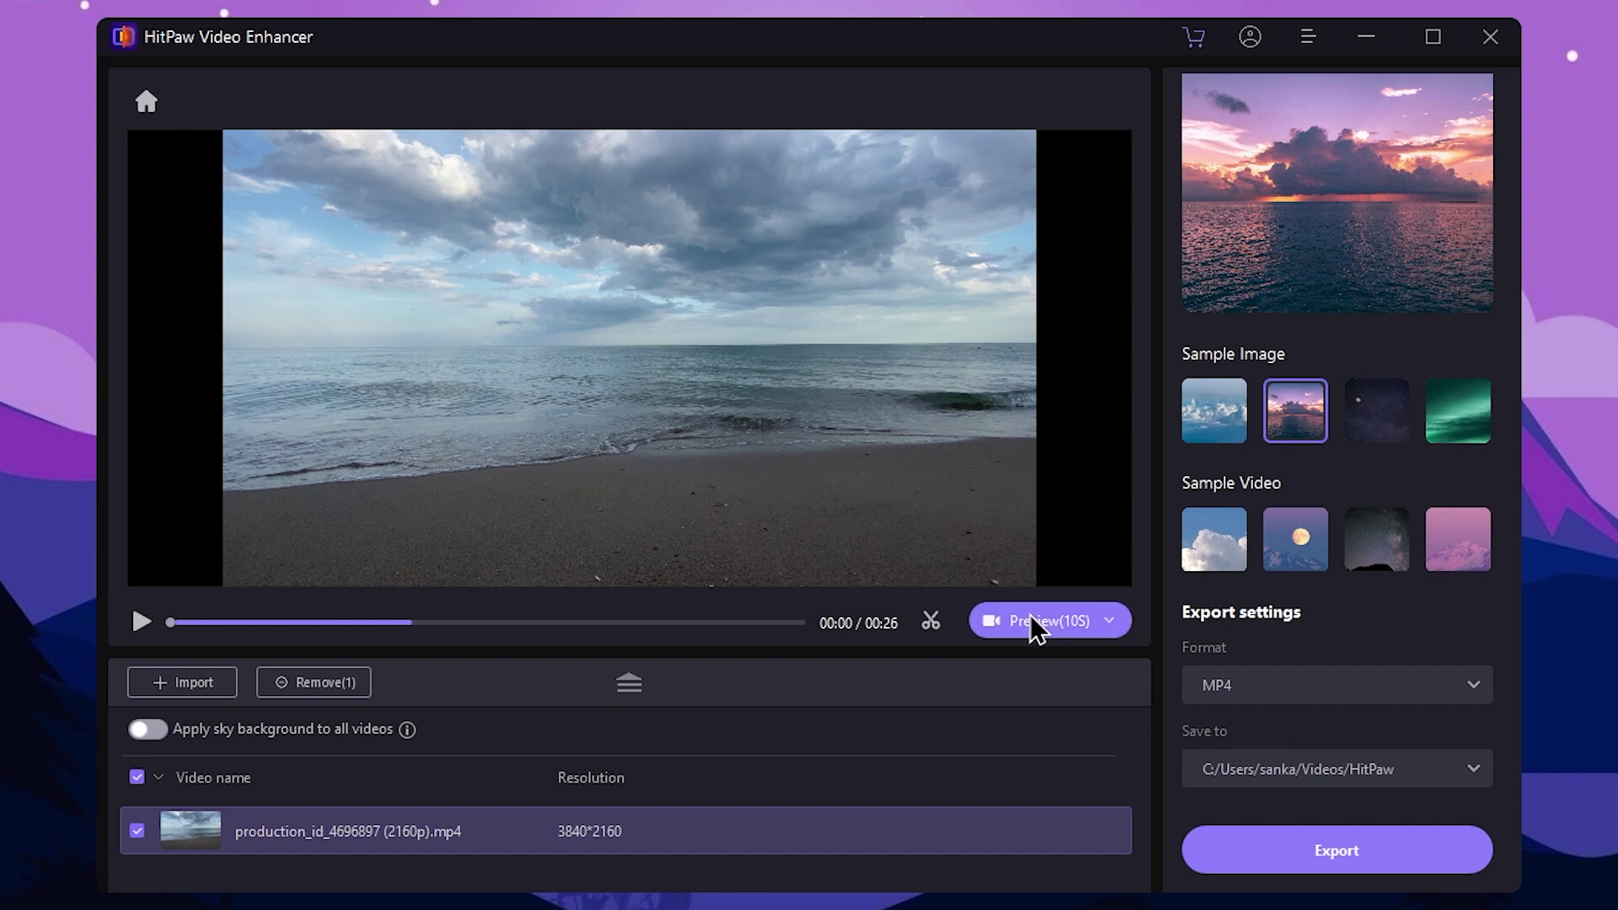
{"action": "left_click", "coordinate": [1109, 621]}
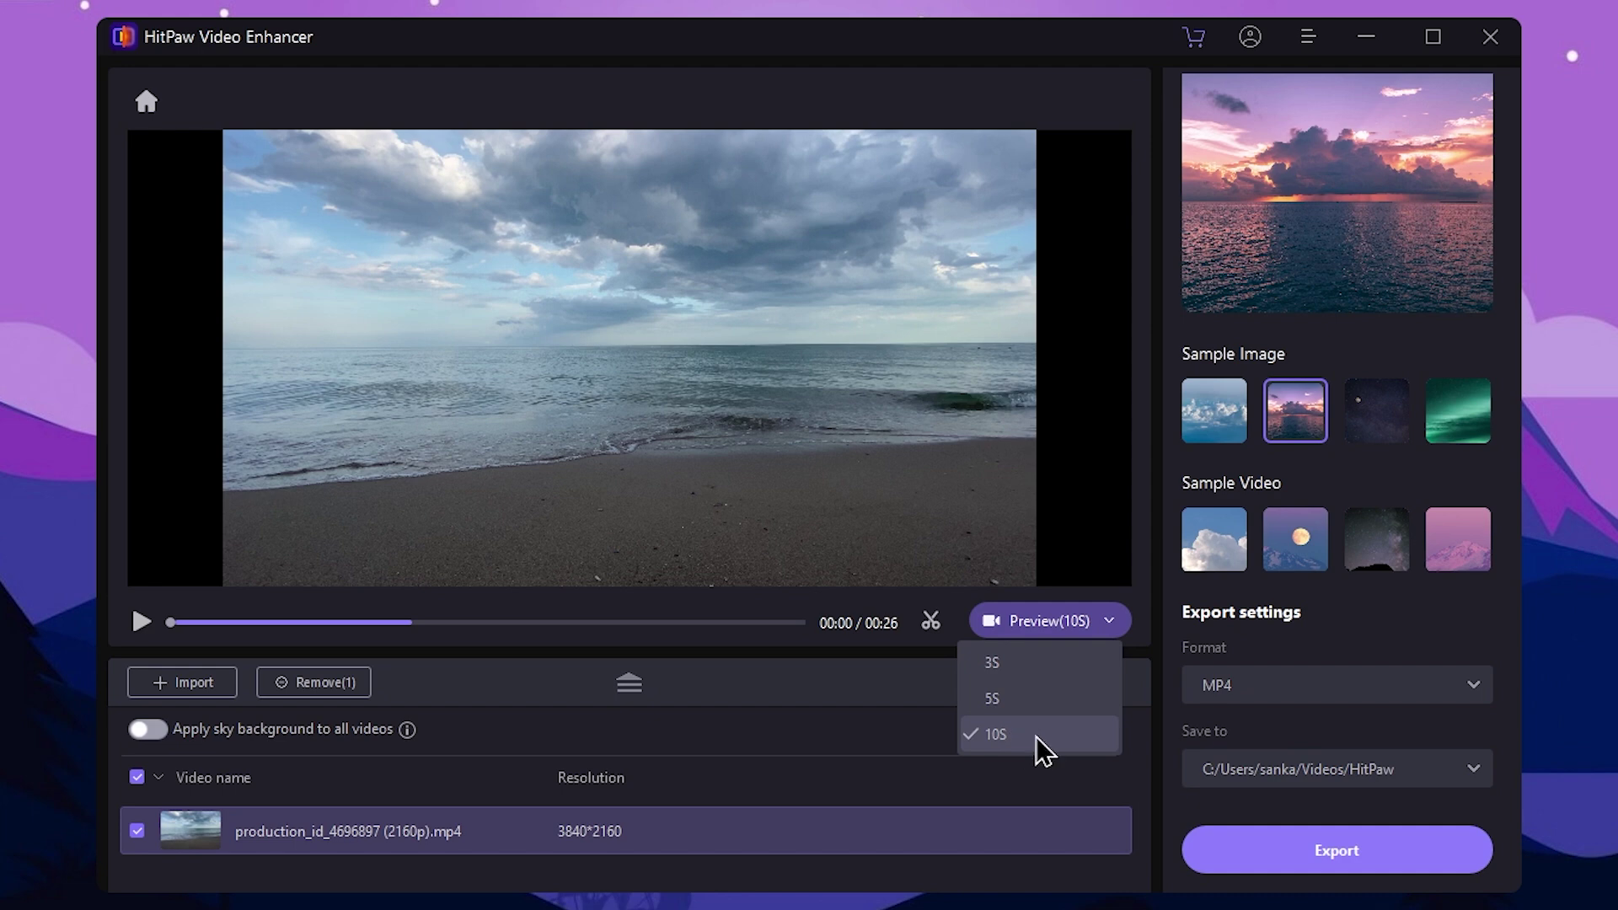
{"action": "left_click", "coordinate": [1037, 624]}
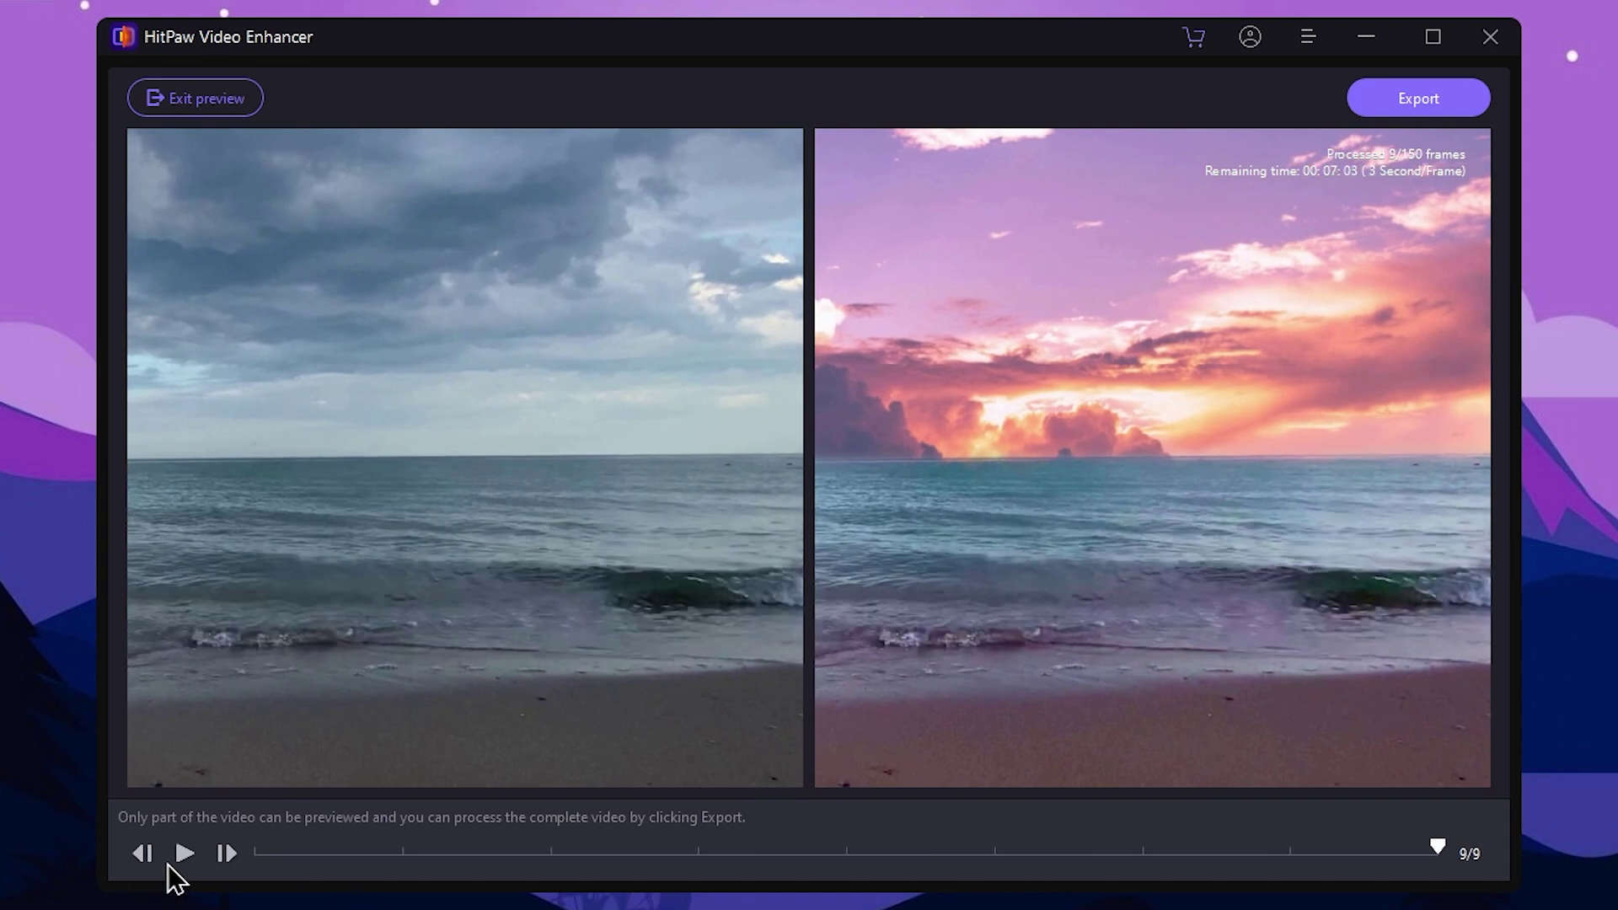
Play the before-and-after sky preview, pause it, and export the beach clip with the sunset sky
{"action": "left_click", "coordinate": [182, 854]}
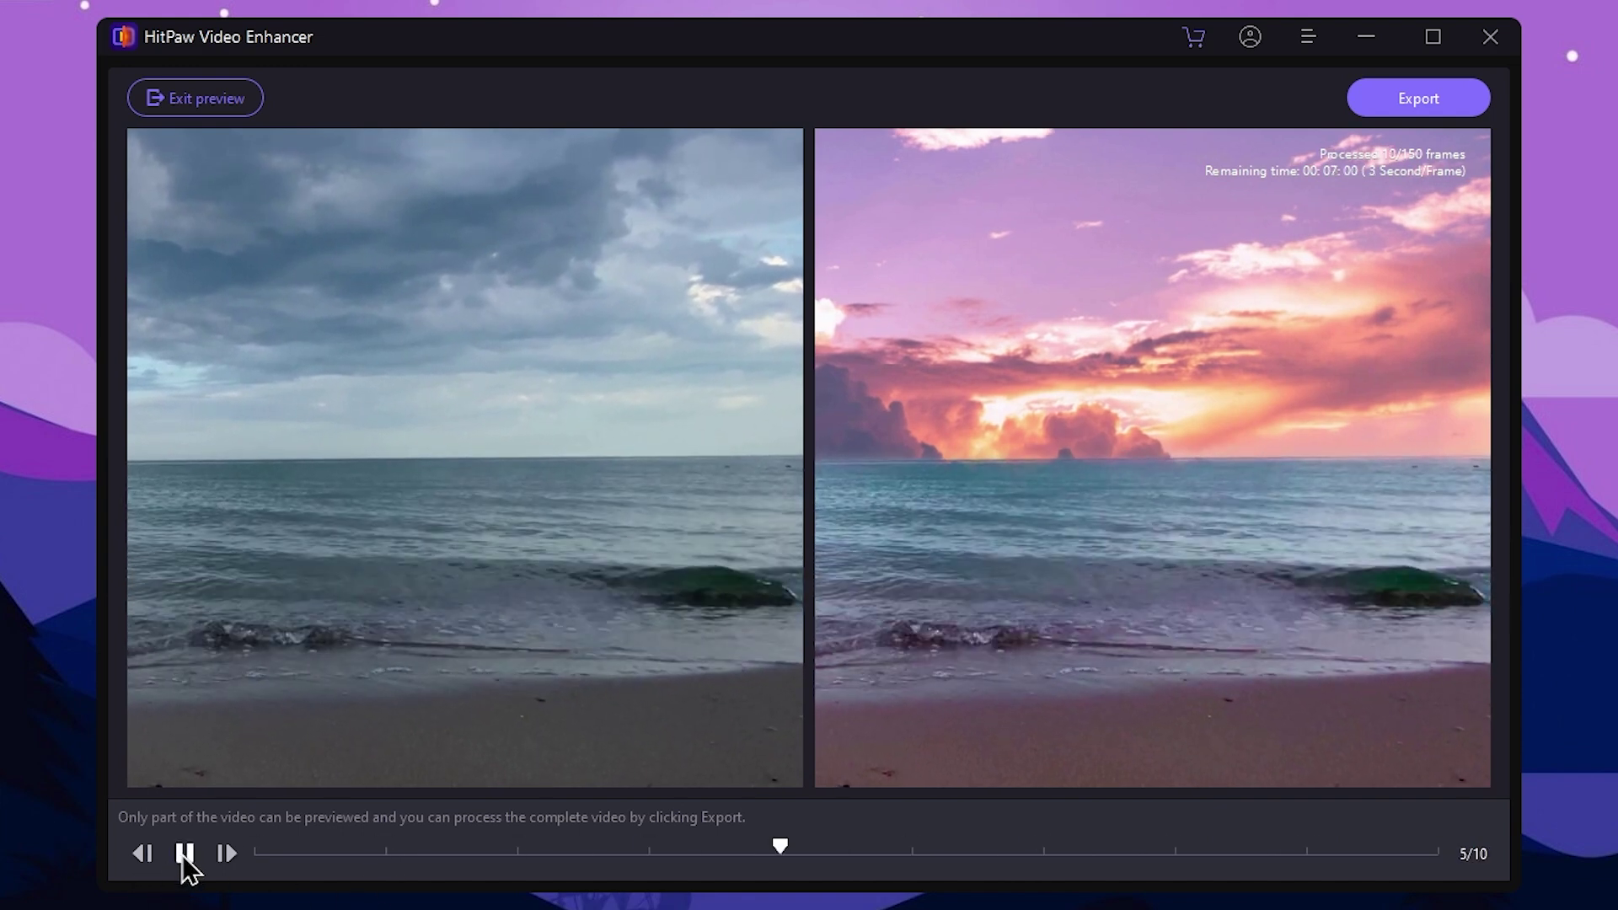
{"action": "left_click", "coordinate": [184, 854]}
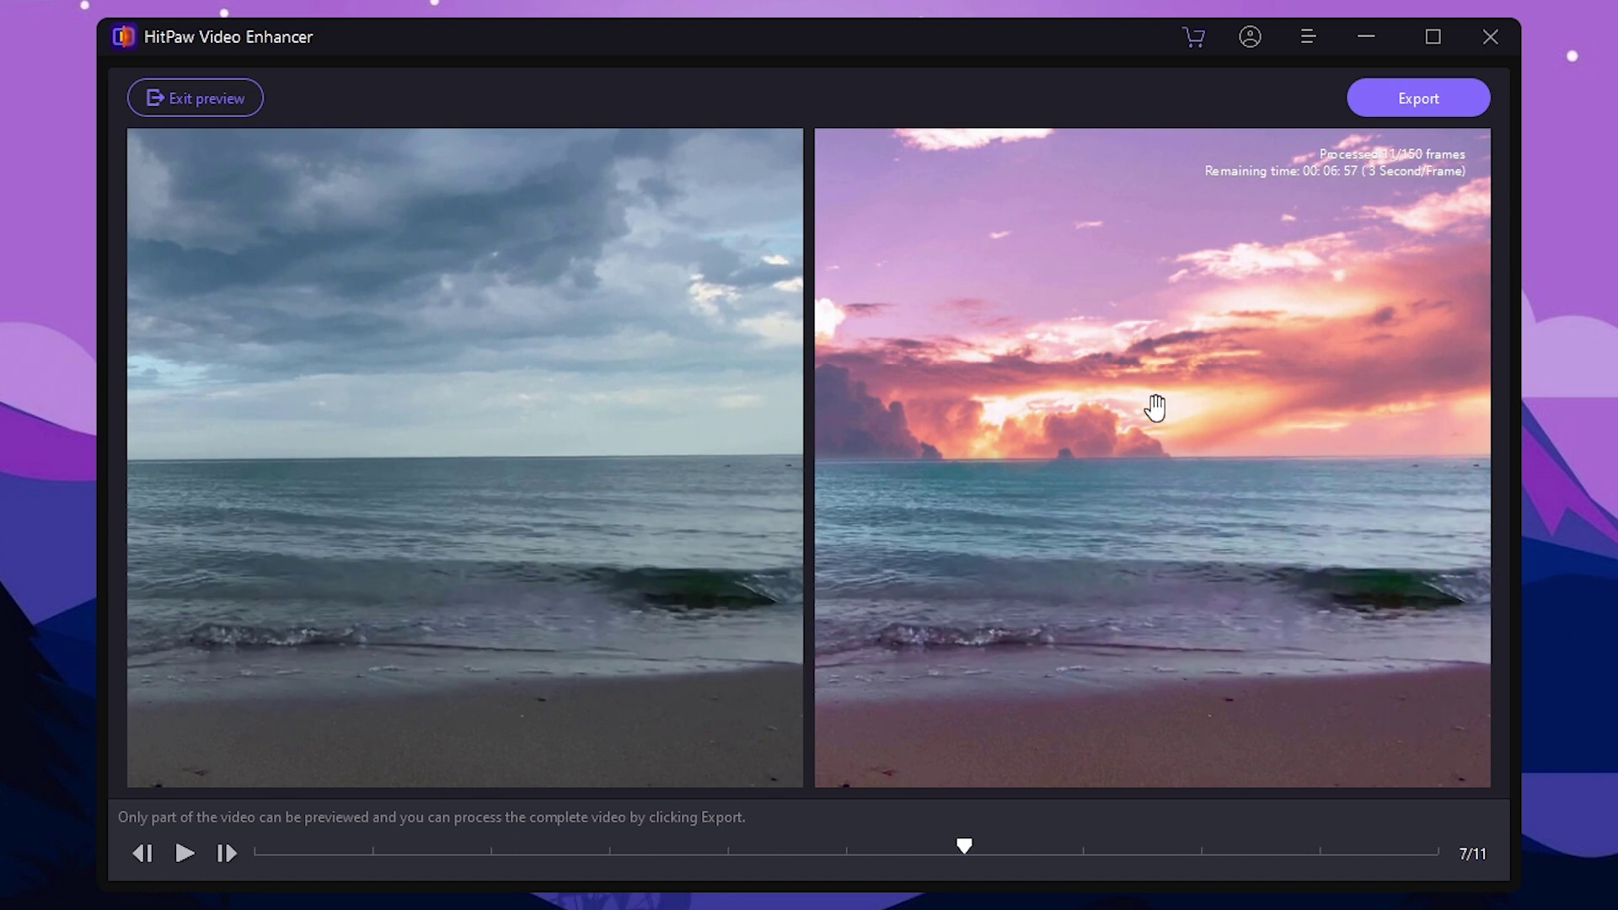
{"action": "left_click", "coordinate": [1439, 100]}
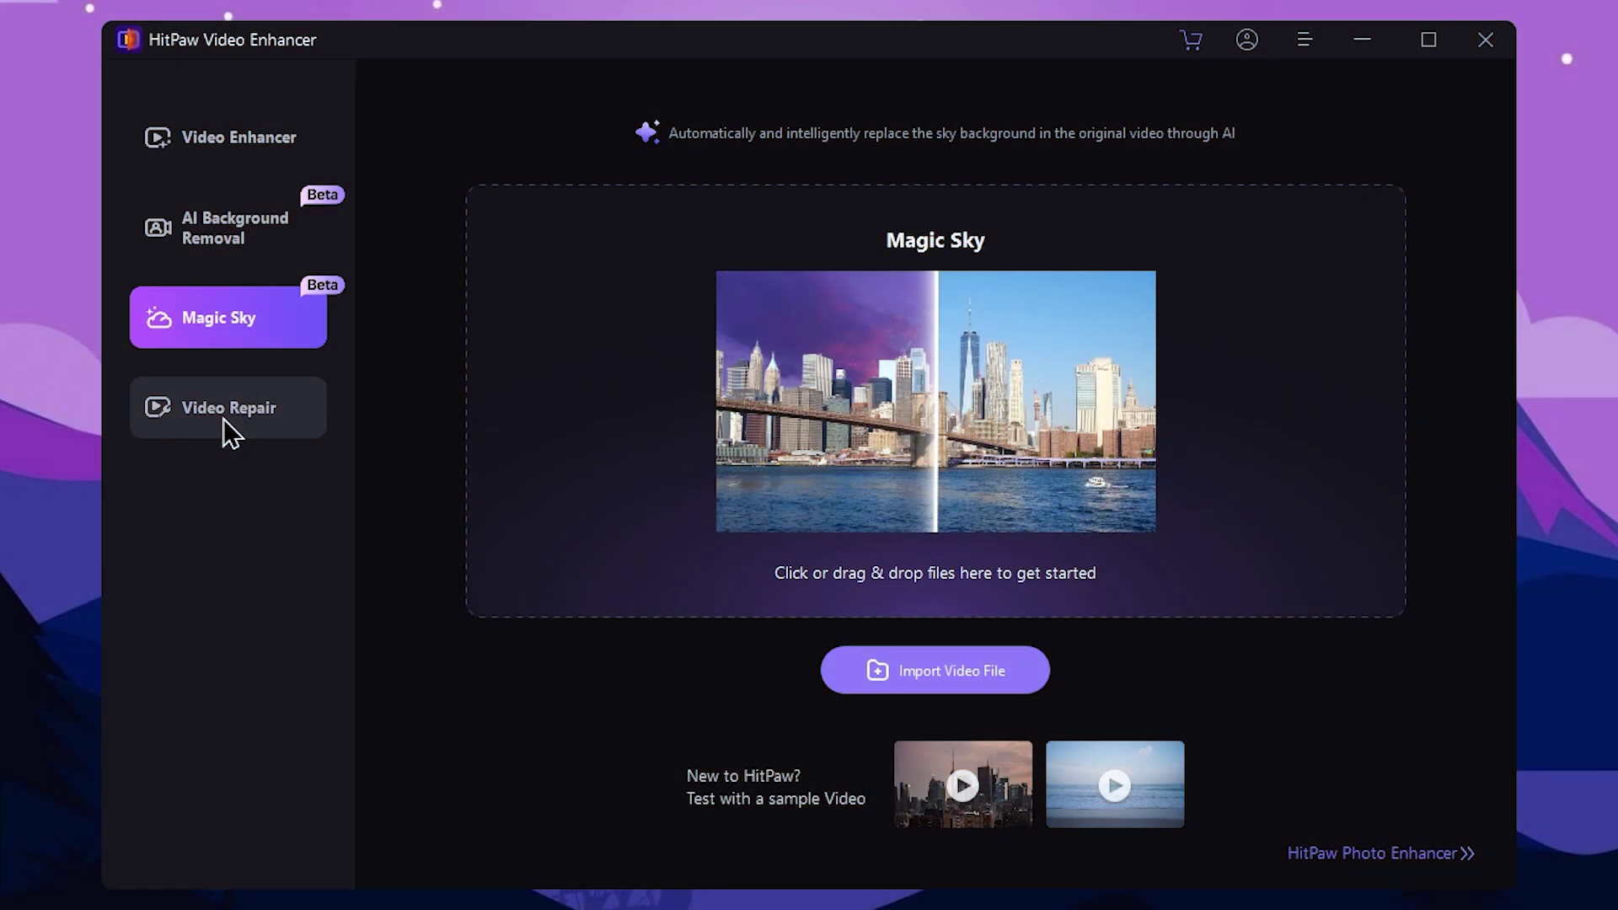
Open Video Repair and look over its repair options, from flicker elimination and unplayable videos to screen loss, sound and lag
{"action": "left_click", "coordinate": [232, 434]}
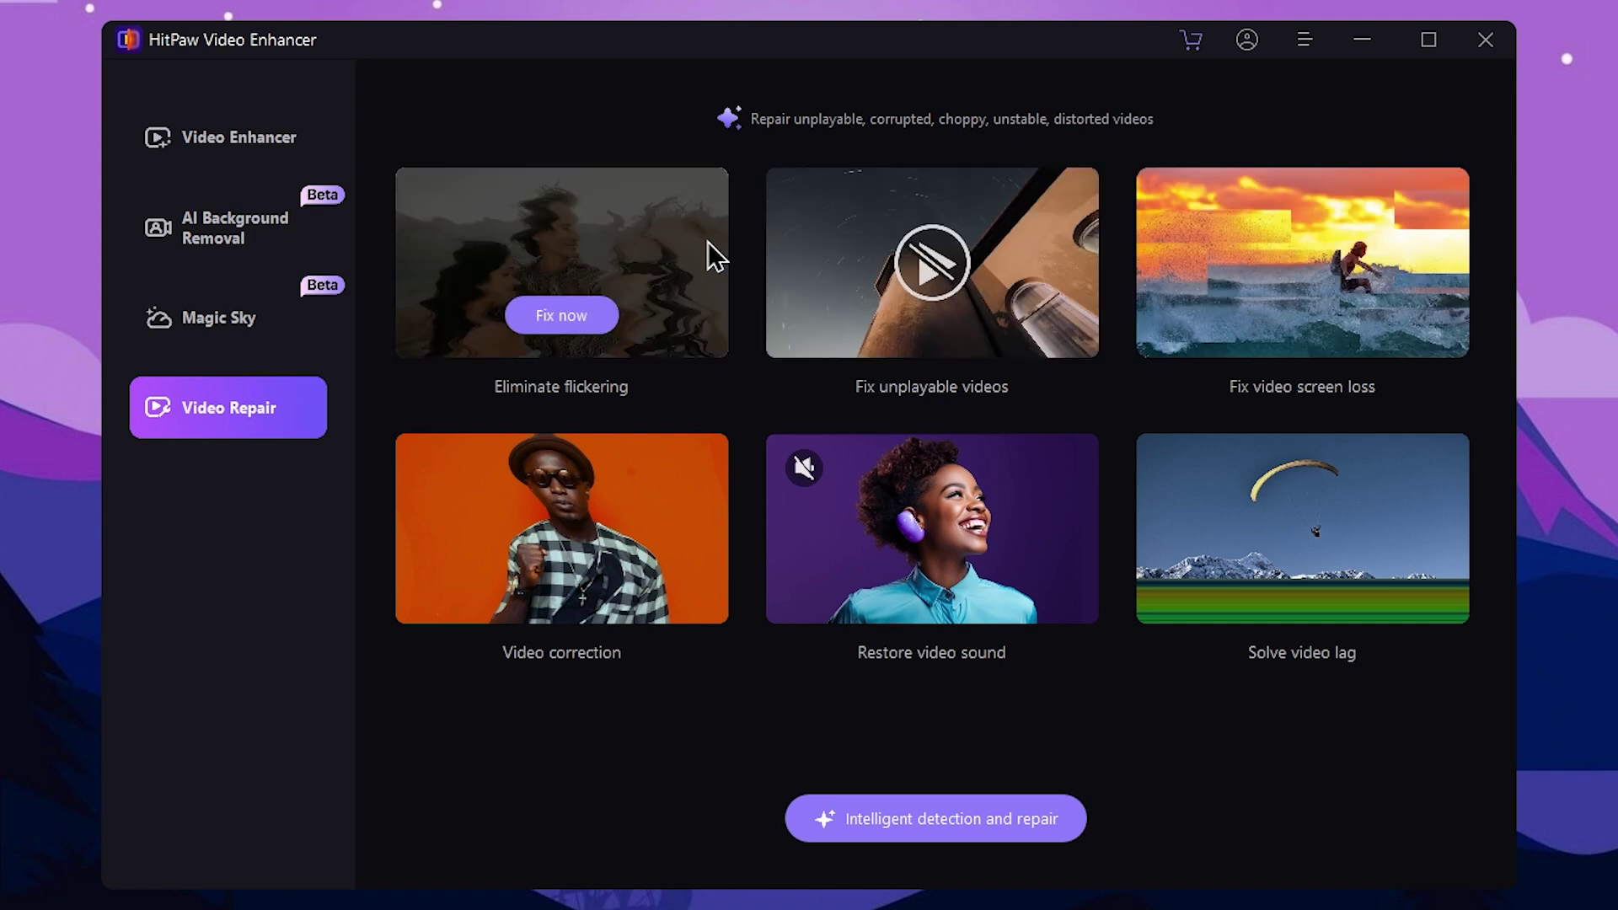
{"action": "mouse_move", "coordinate": [831, 349]}
{"action": "mouse_move", "coordinate": [1184, 564]}
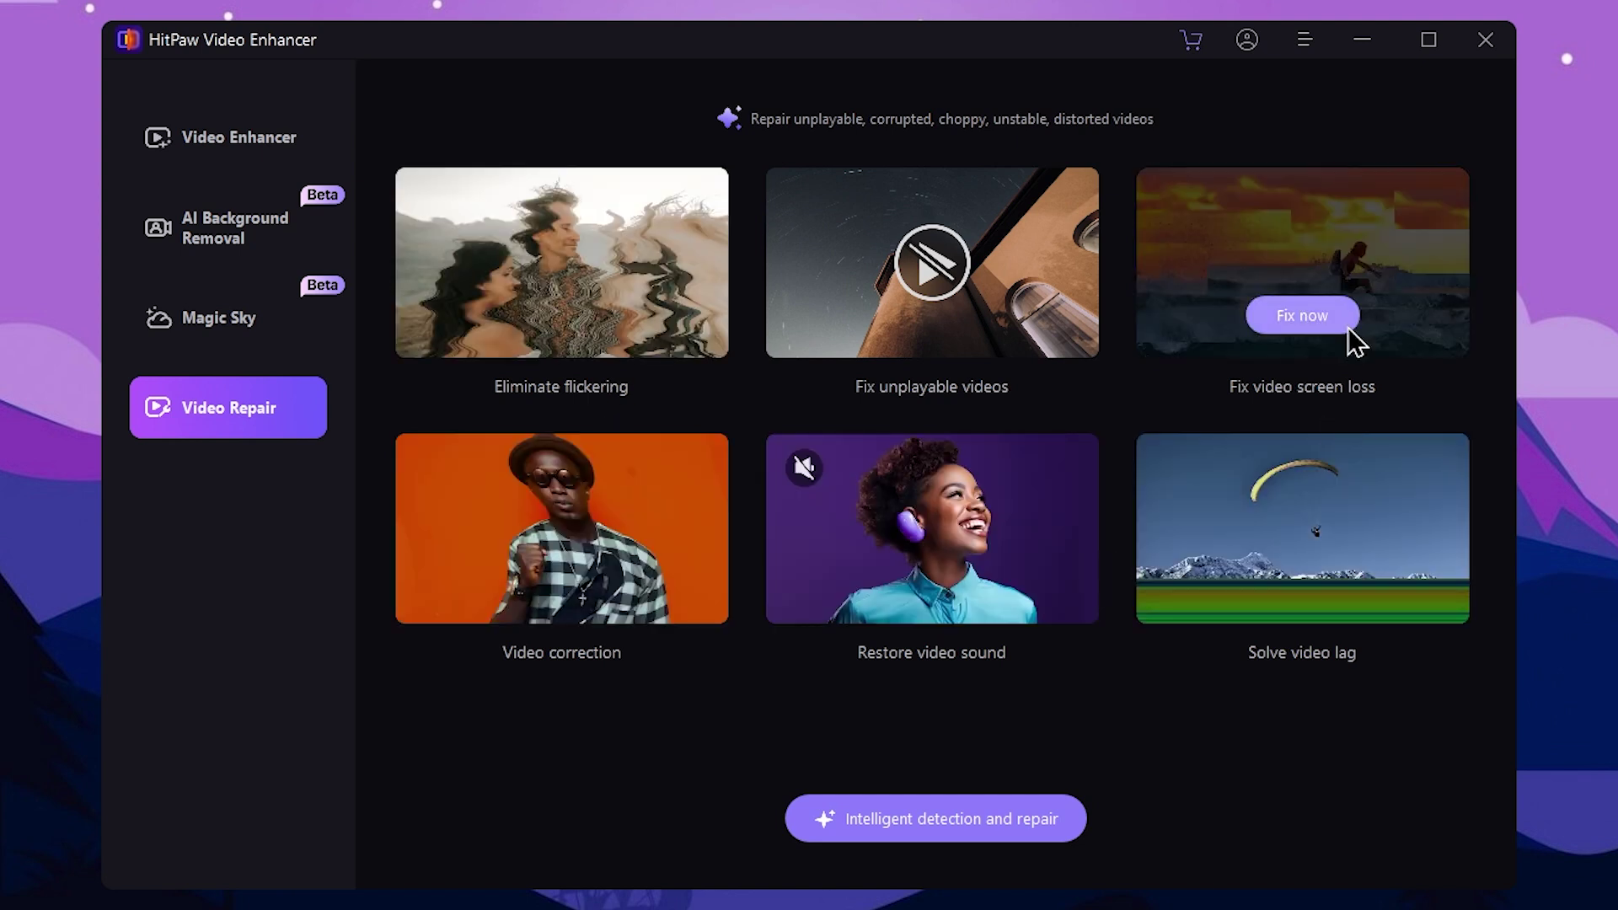
{"action": "mouse_move", "coordinate": [959, 563]}
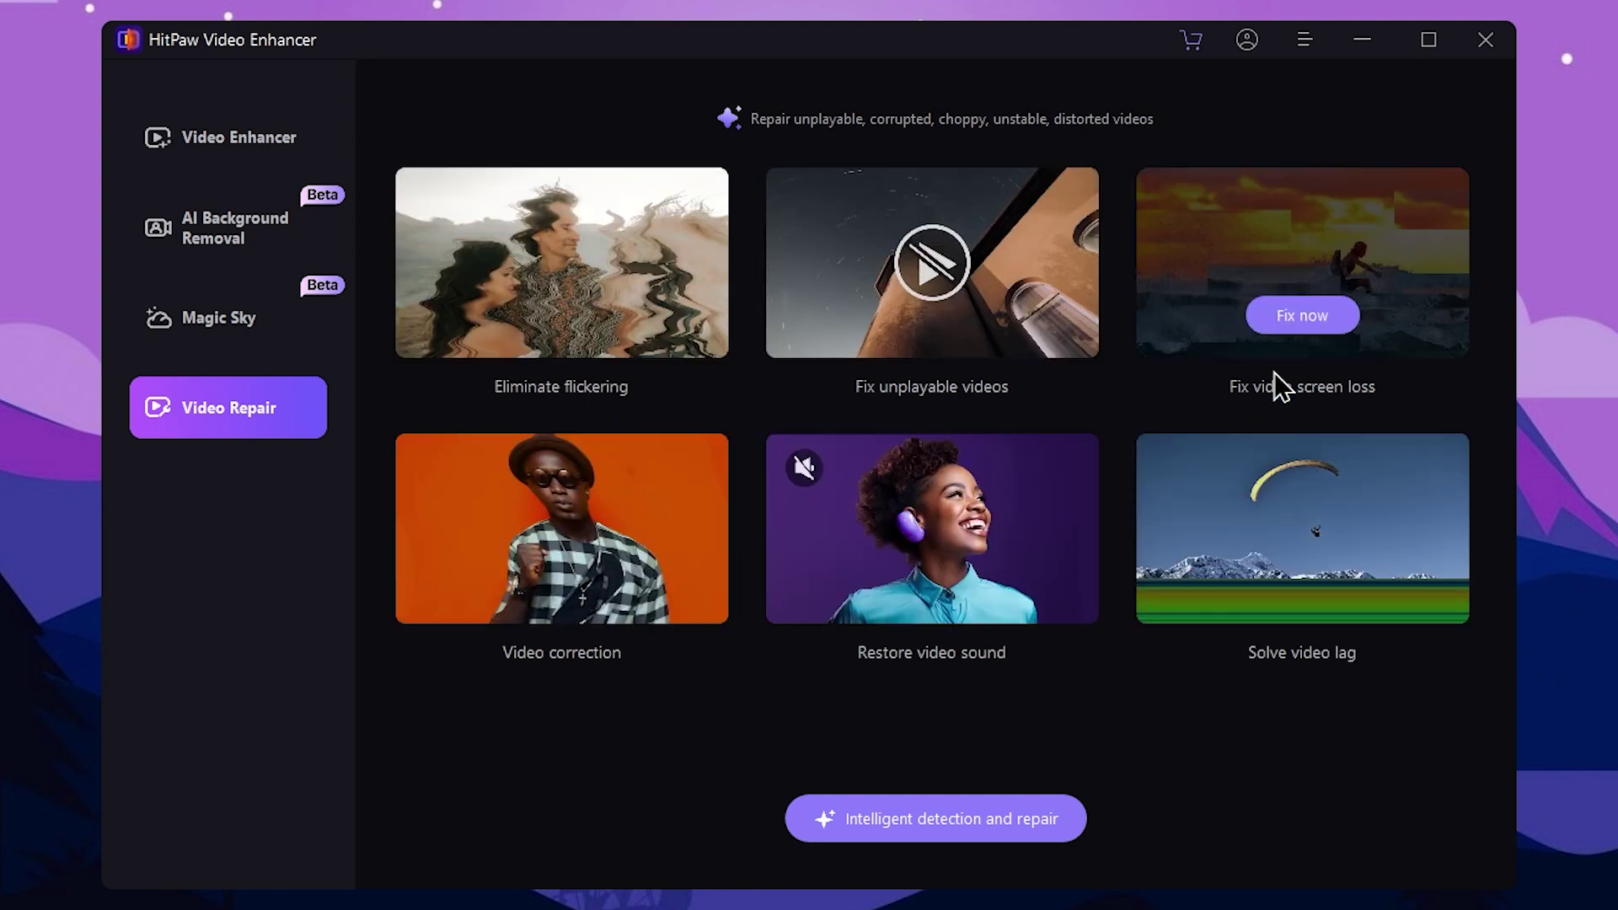
{"action": "mouse_move", "coordinate": [910, 257]}
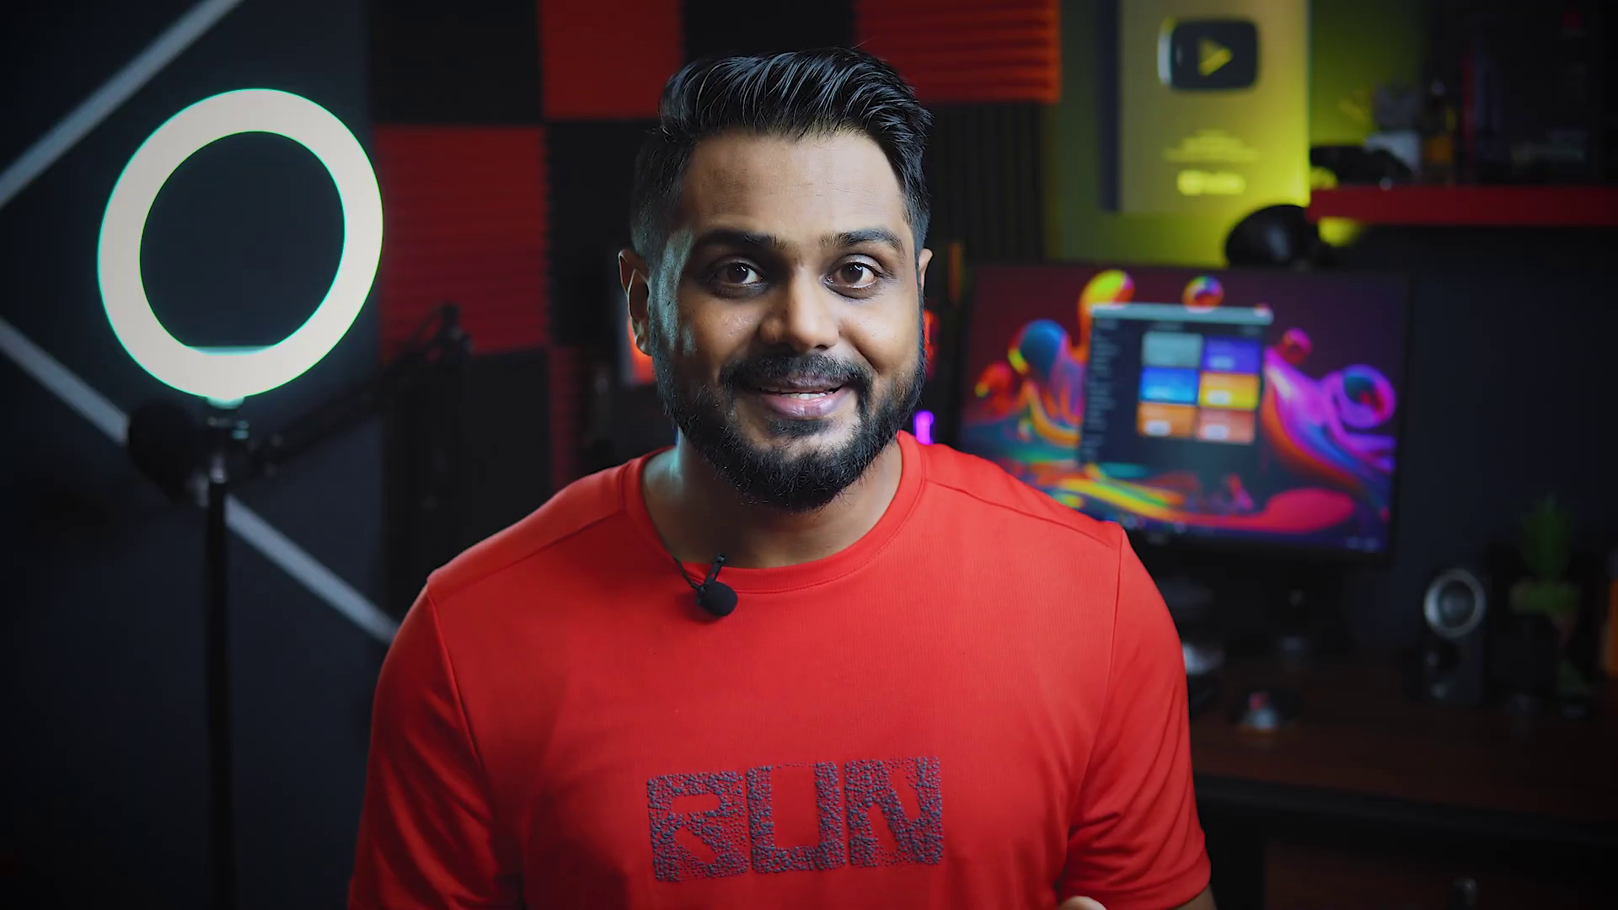